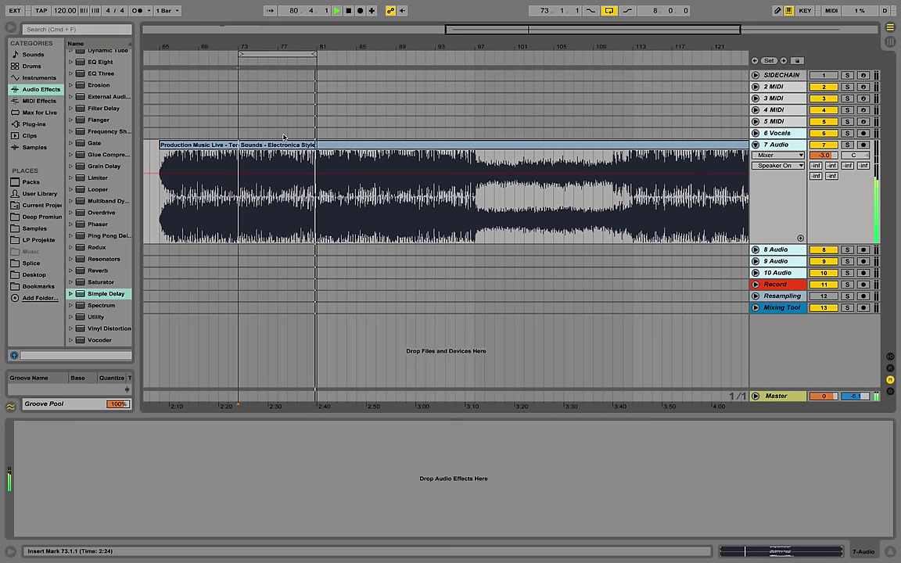
# Stop playback and load the Multiband Dynamics audio effect onto the 7 Audio track
pyautogui.press('space')
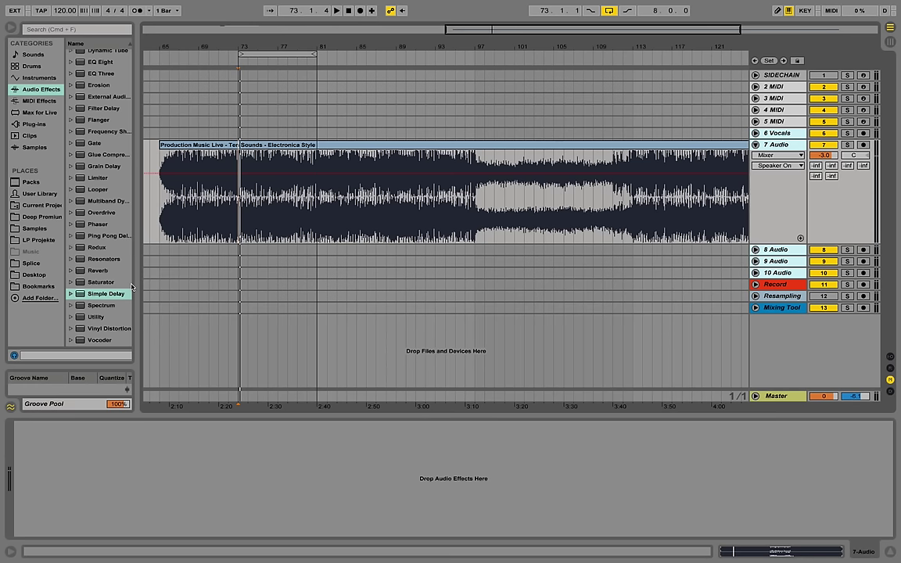
pyautogui.click(102, 203)
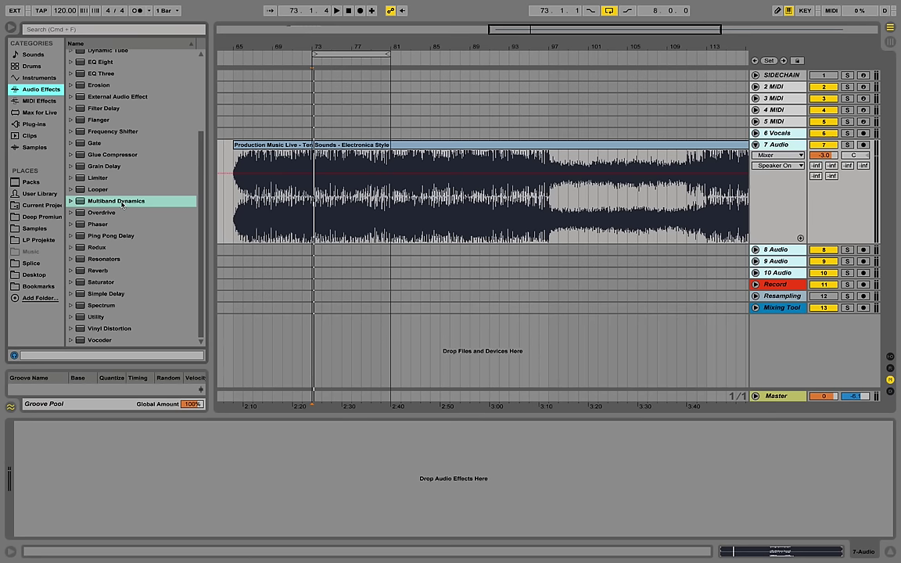
pyautogui.click(102, 203)
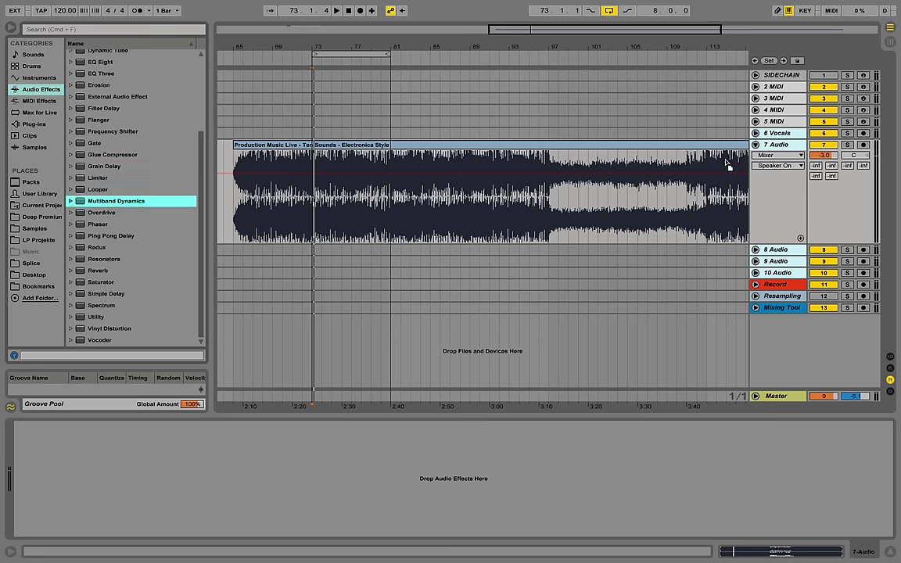
pyautogui.moveTo(675, 189); pyautogui.dragTo(162, 452)
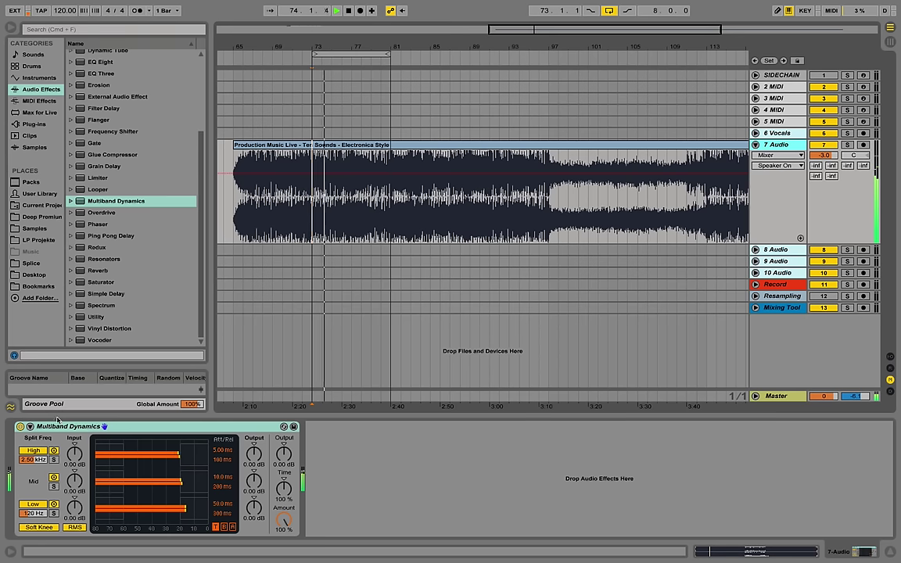
# Compare the loop's sound with Multiband Dynamics bypassed and active, and stop playback
pyautogui.click(20, 426)
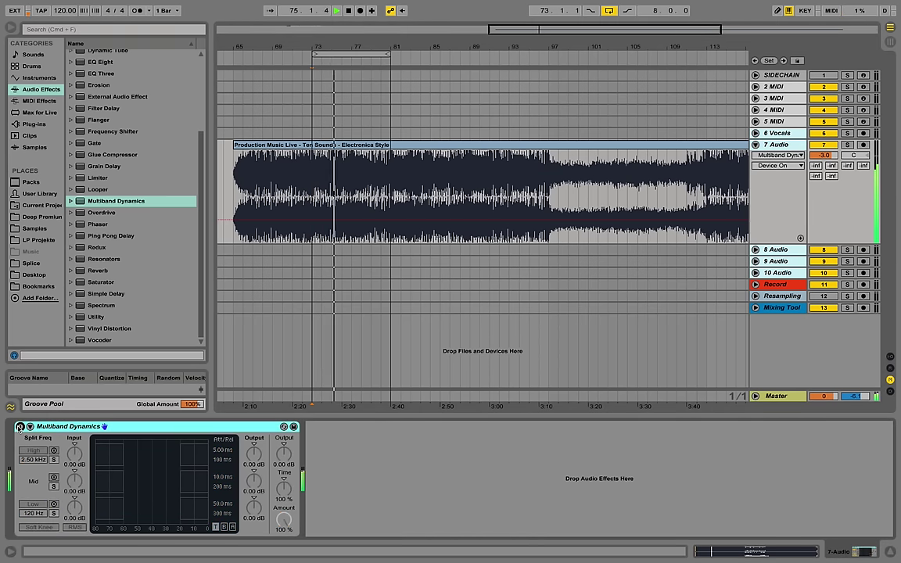
pyautogui.click(19, 427)
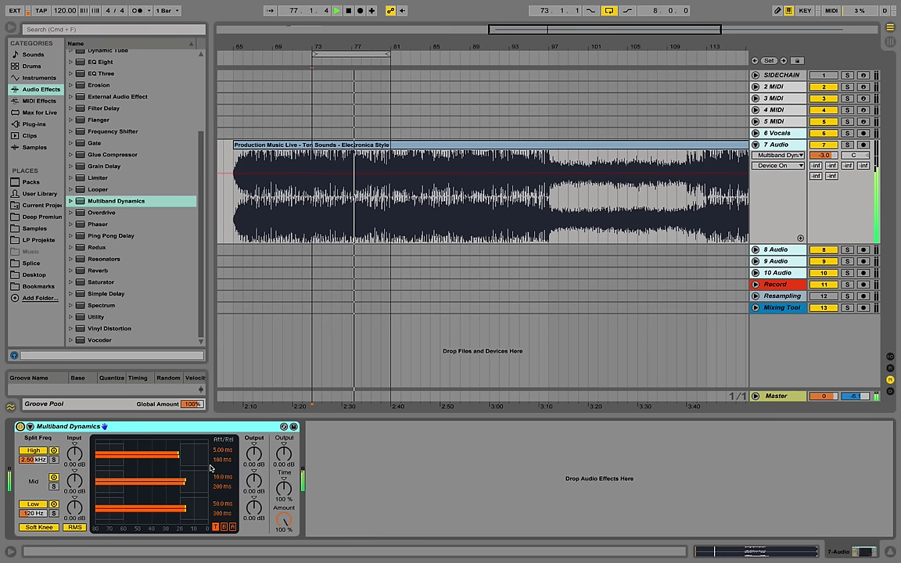
pyautogui.moveTo(283, 519)
pyautogui.mouseDown()
pyautogui.moveTo(283, 562)
pyautogui.moveTo(283, 519)
pyautogui.mouseUp()
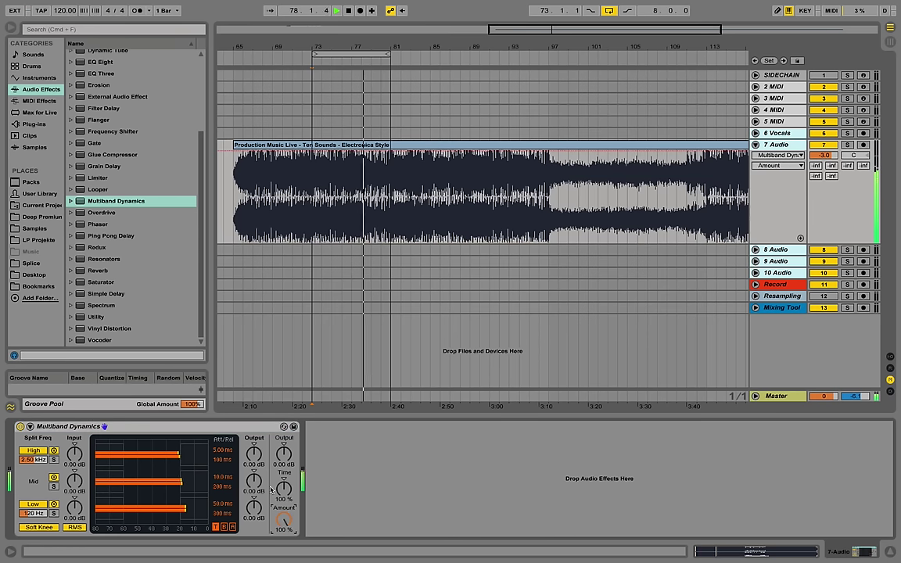
pyautogui.press('space')
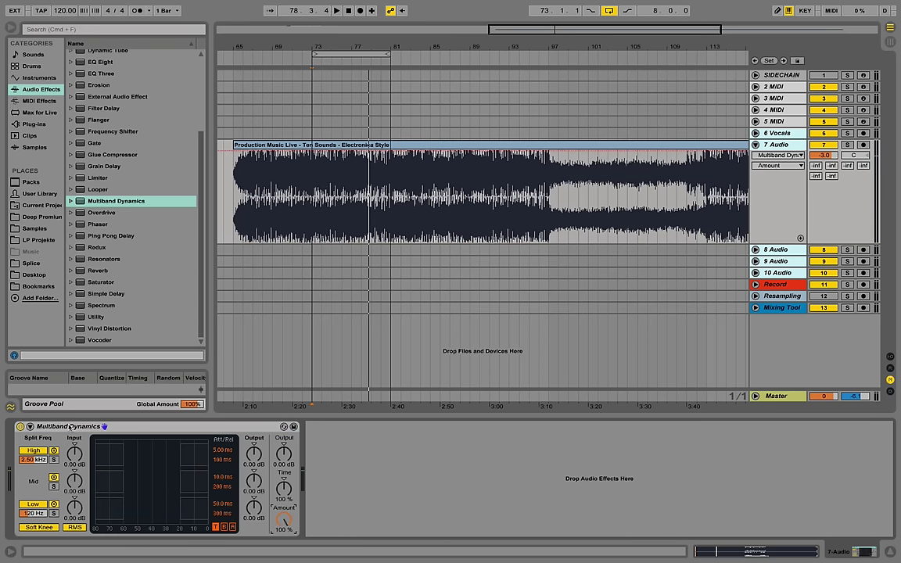
# Group Multiband Dynamics into an Audio Effect Rack and show the rack's macro controls and chain list
pyautogui.rightClick(67, 427)
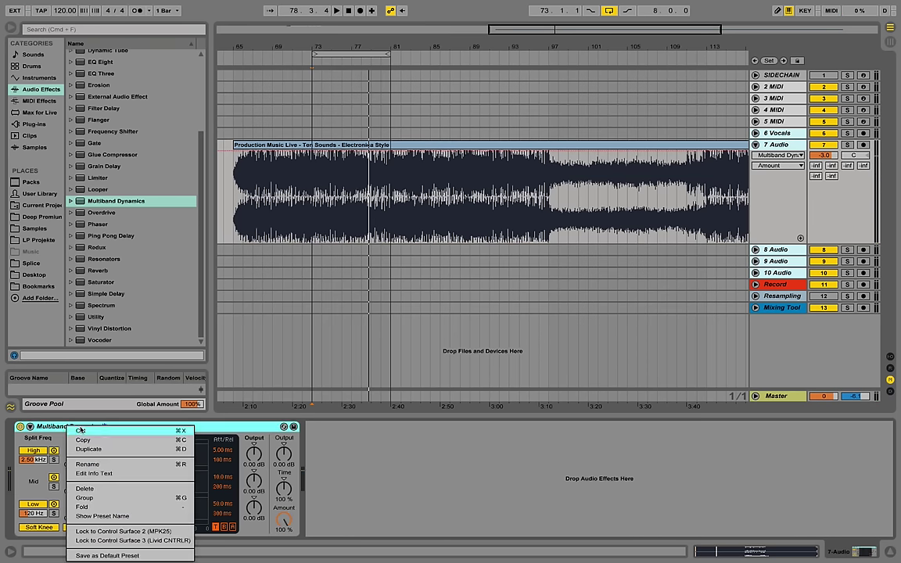
pyautogui.click(152, 497)
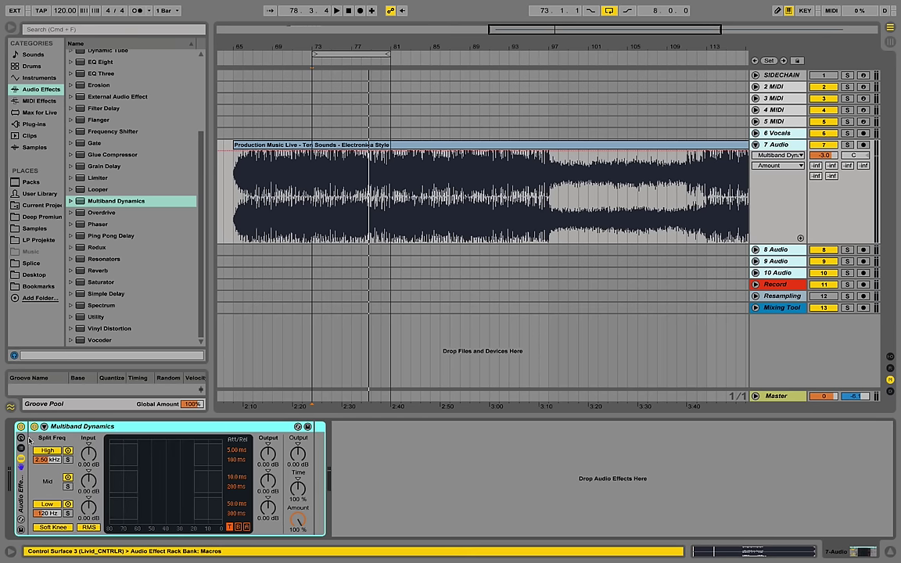
pyautogui.click(21, 439)
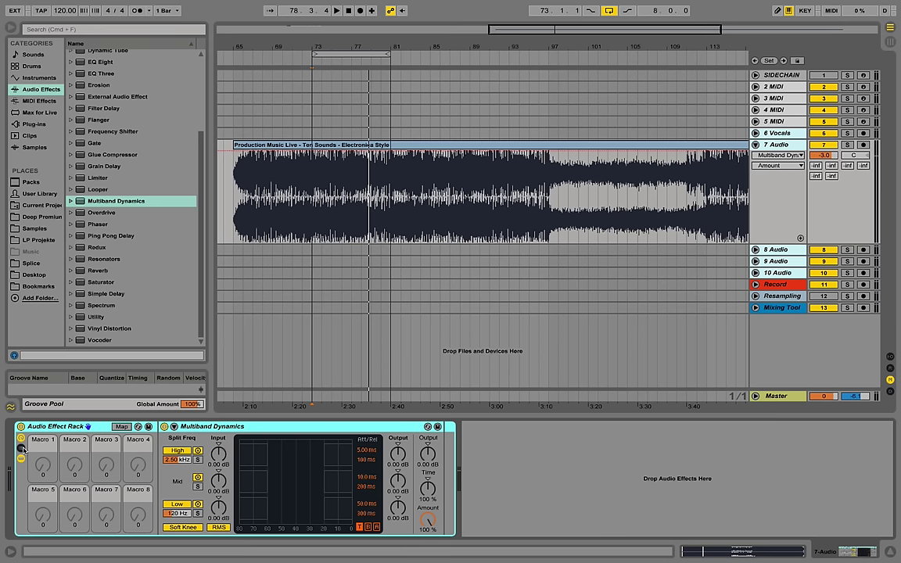
pyautogui.click(22, 449)
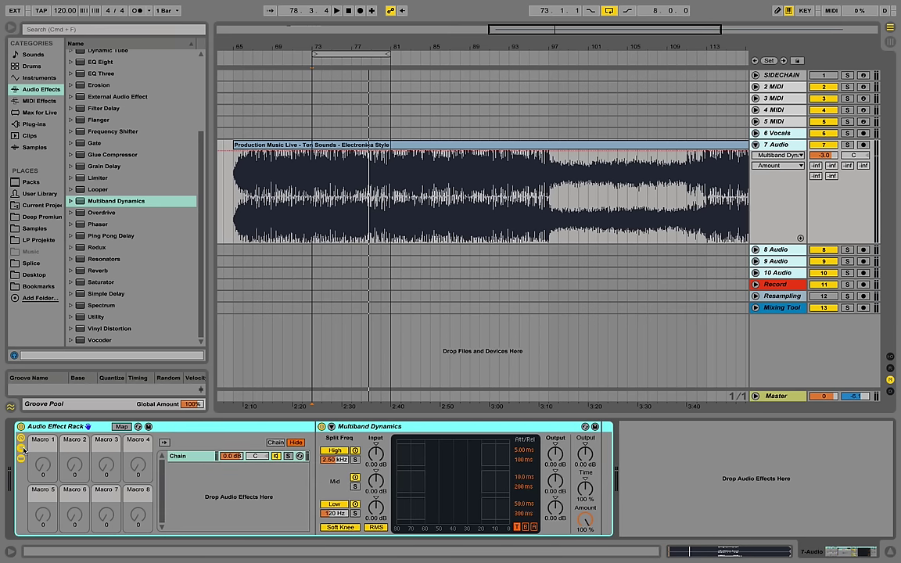
# Map the High band's split frequency to Macro 1 and the Low band's split frequency to Macro 2
pyautogui.rightClick(339, 460)
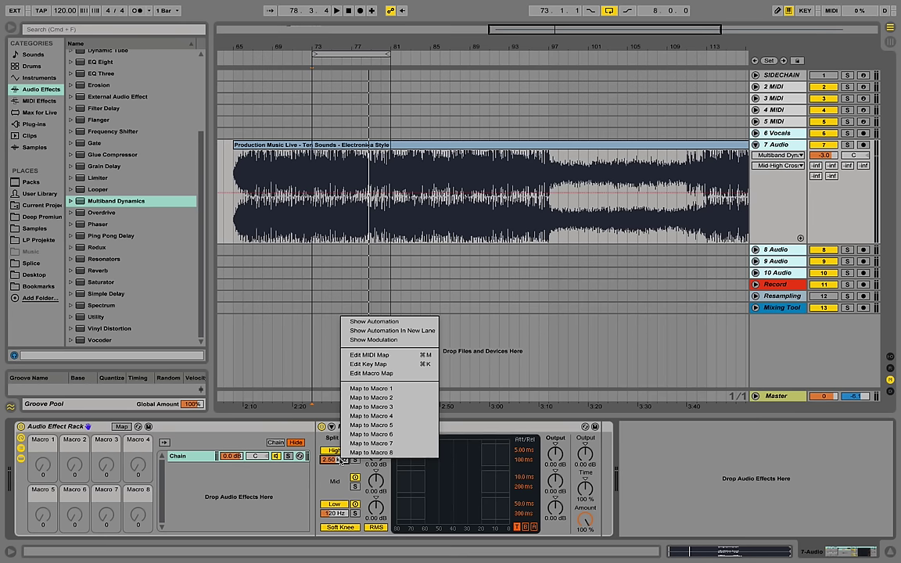
pyautogui.click(374, 388)
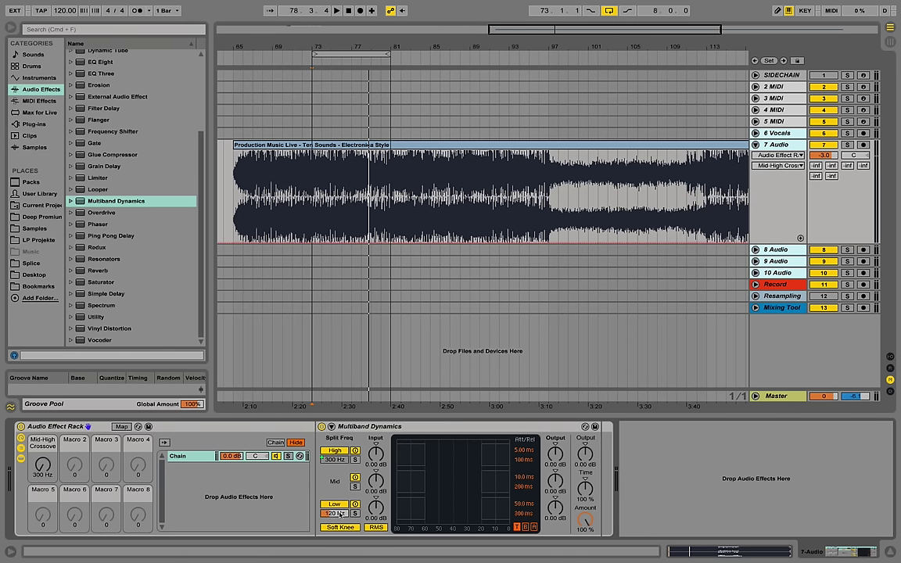
pyautogui.rightClick(340, 514)
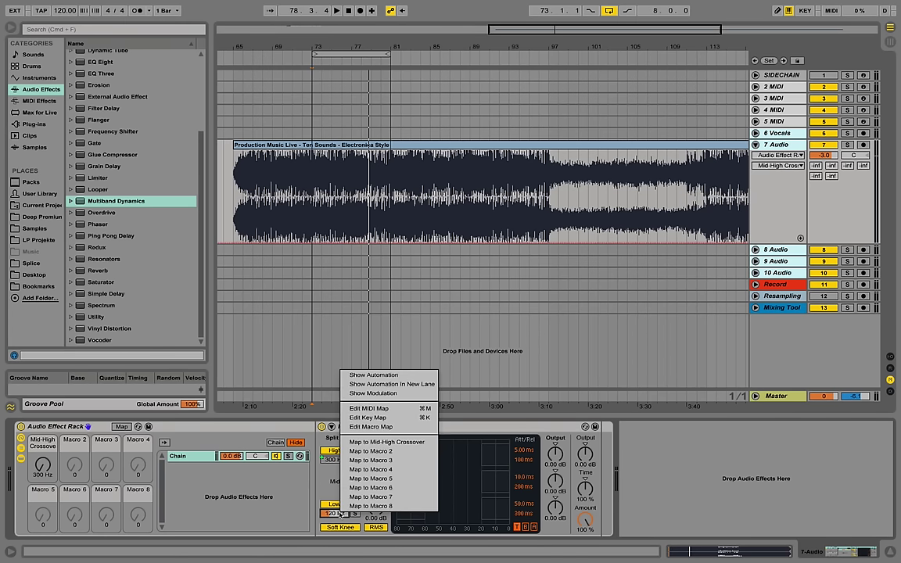
pyautogui.click(402, 452)
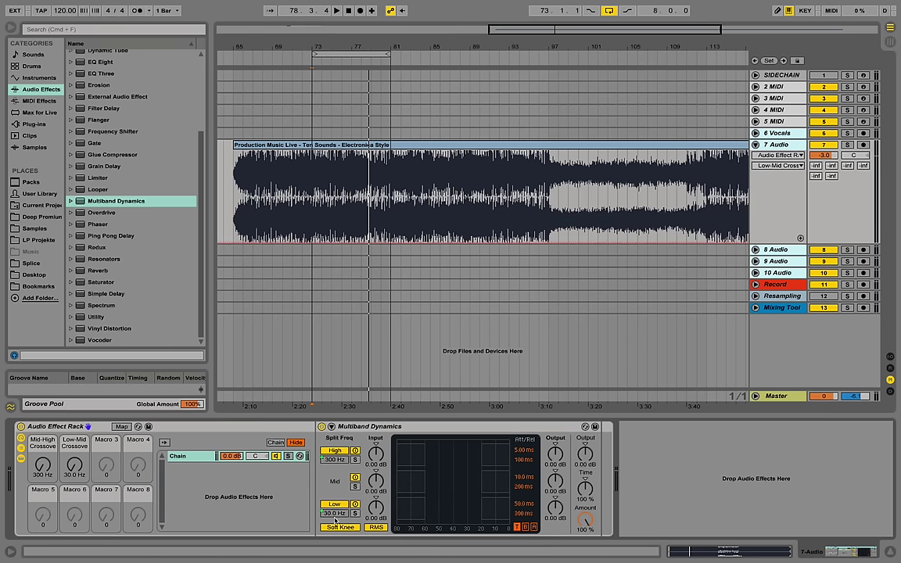
# Set the Low-Mid Crossover macro to about 1.01 kHz and the Mid-High Crossover macro to about 1.85 kHz
pyautogui.moveTo(74, 465); pyautogui.dragTo(74, 438)
pyautogui.click(349, 515)
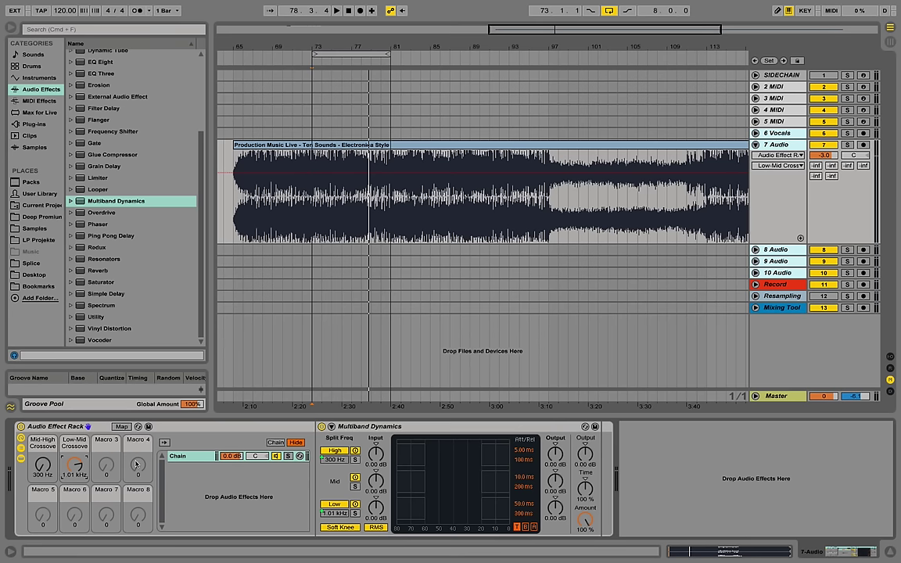
pyautogui.moveTo(43, 470); pyautogui.dragTo(43, 445)
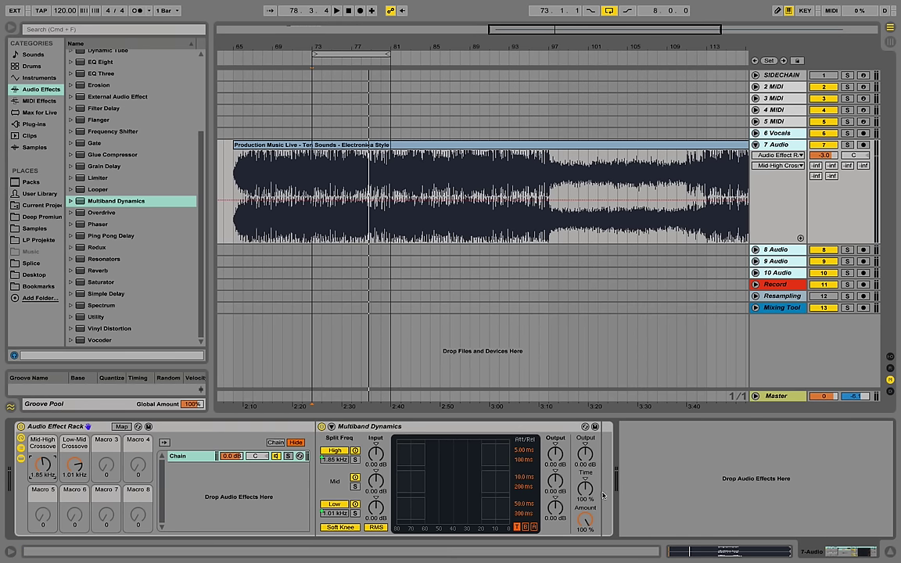
# Solo the High band and set the Mid-High Crossover macro to about 1.28 kHz while auditioning the loop
pyautogui.click(356, 460)
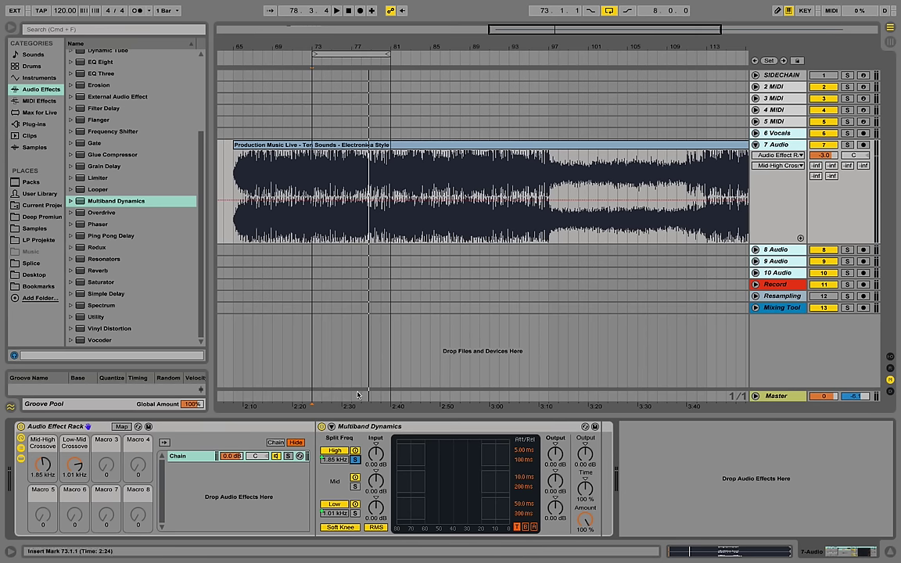
pyautogui.press('space')
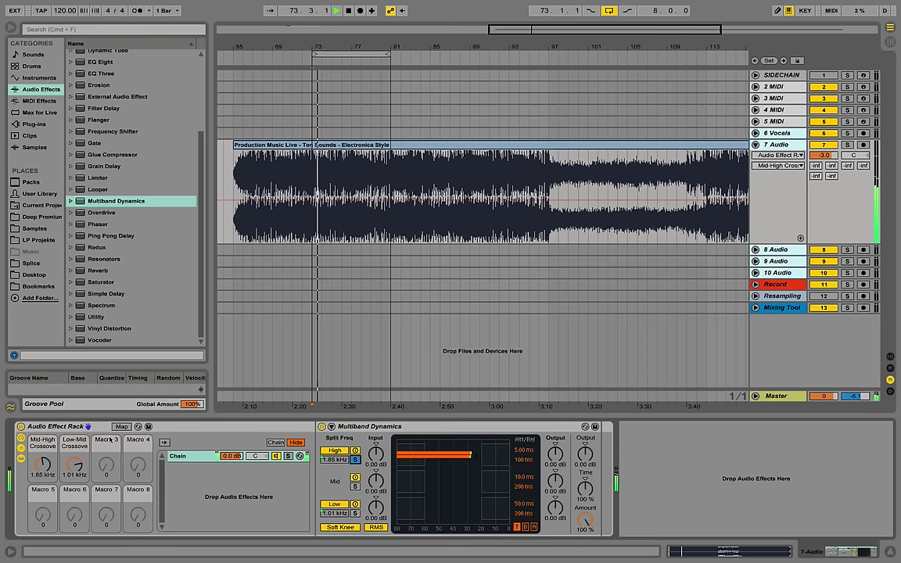
pyautogui.moveTo(44, 467)
pyautogui.mouseDown()
pyautogui.moveTo(44, 517)
pyautogui.moveTo(44, 478)
pyautogui.mouseUp()
pyautogui.press('space')
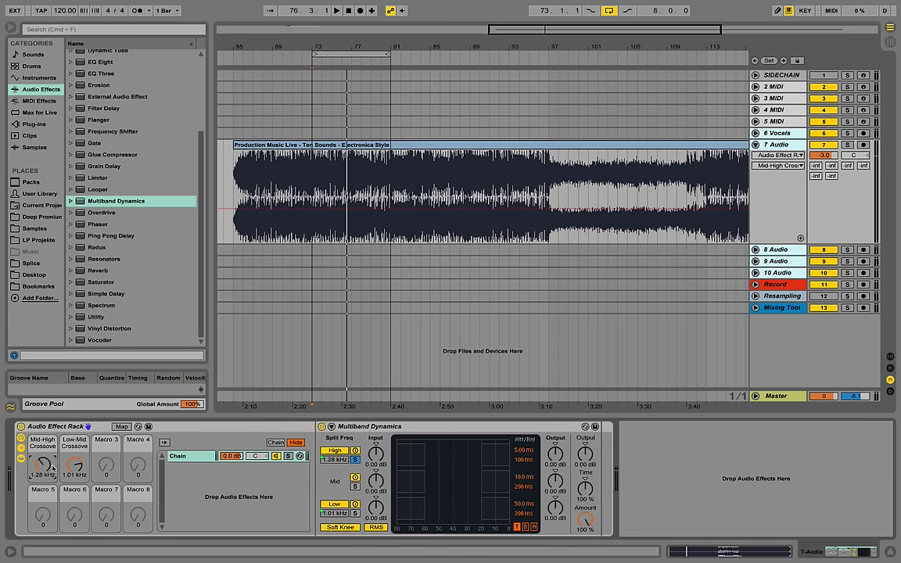
# Duplicate the rack's chain and rename the first chain High
pyautogui.rightClick(200, 459)
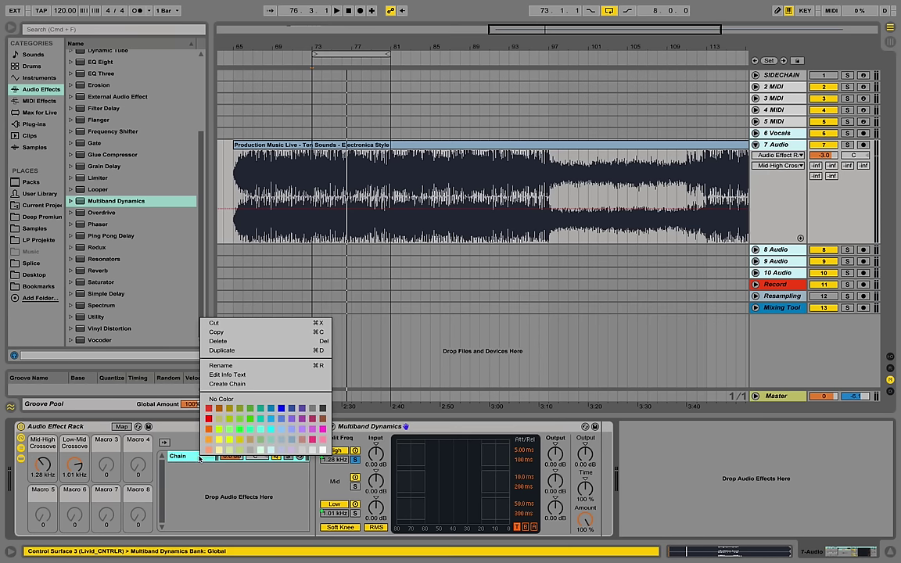
pyautogui.click(245, 351)
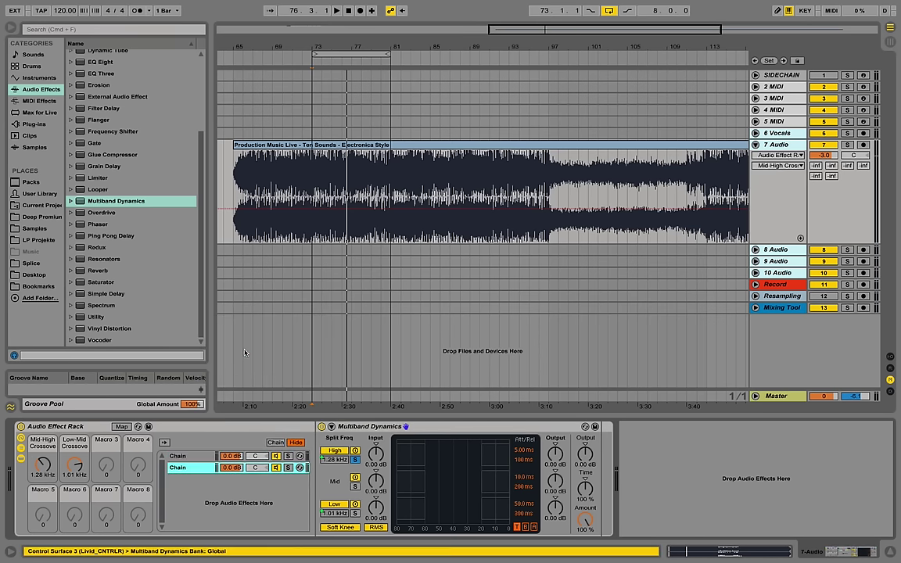
pyautogui.click(187, 456)
pyautogui.rightClick(187, 456)
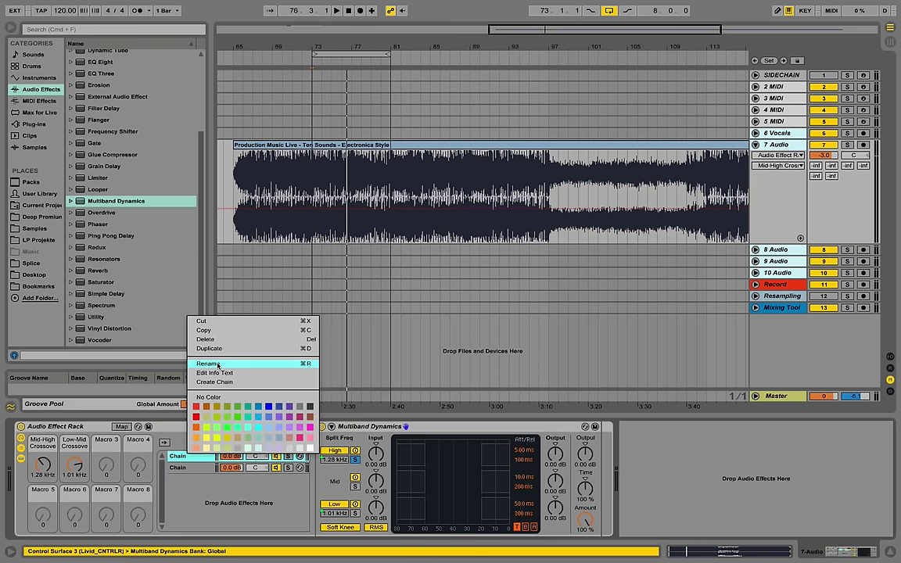
pyautogui.click(217, 364)
pyautogui.write('High')
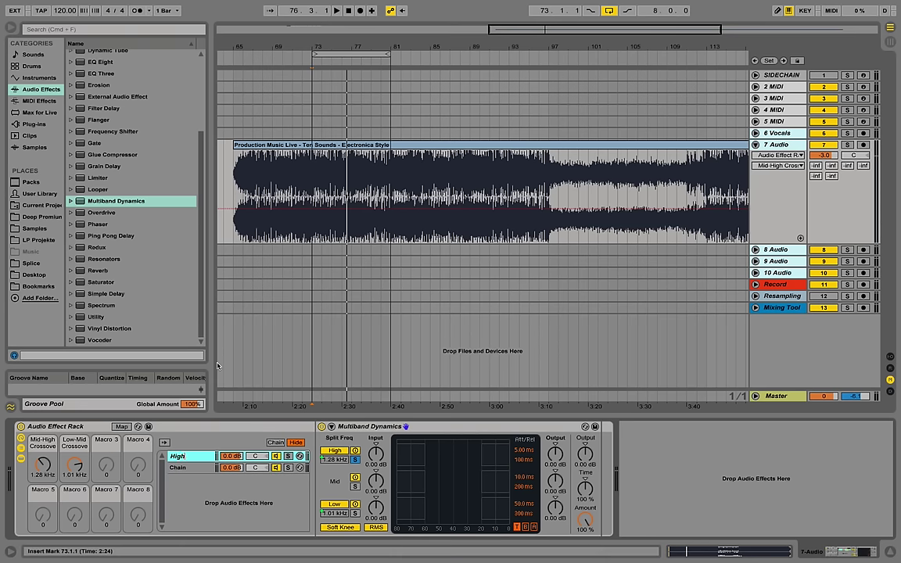
# Rename the second chain in the rack Mid
pyautogui.rightClick(187, 466)
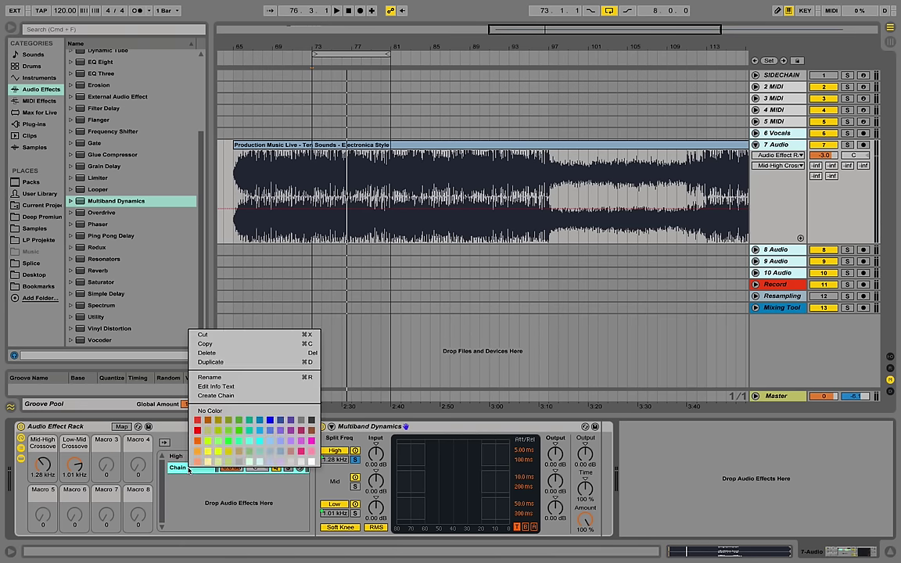
pyautogui.click(227, 378)
pyautogui.write('Mid')
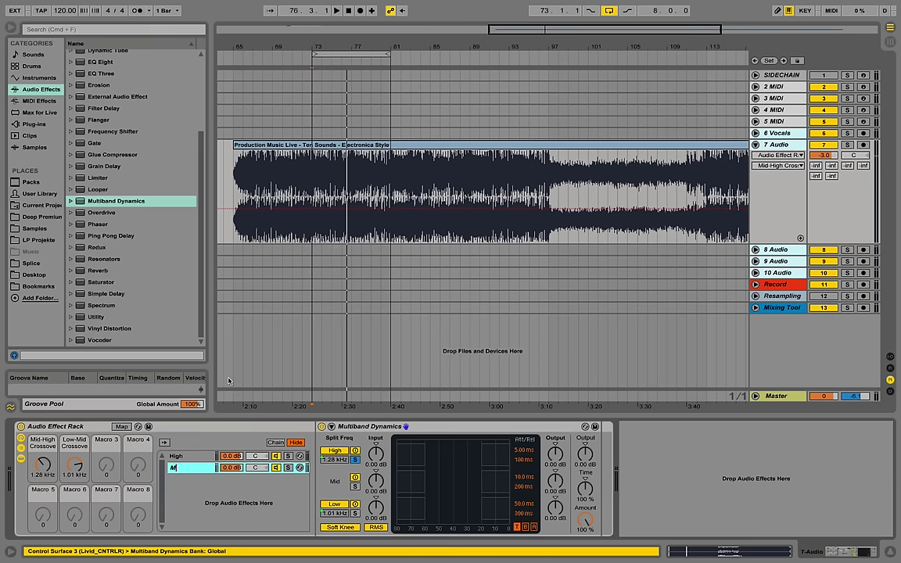
pyautogui.press('Return')
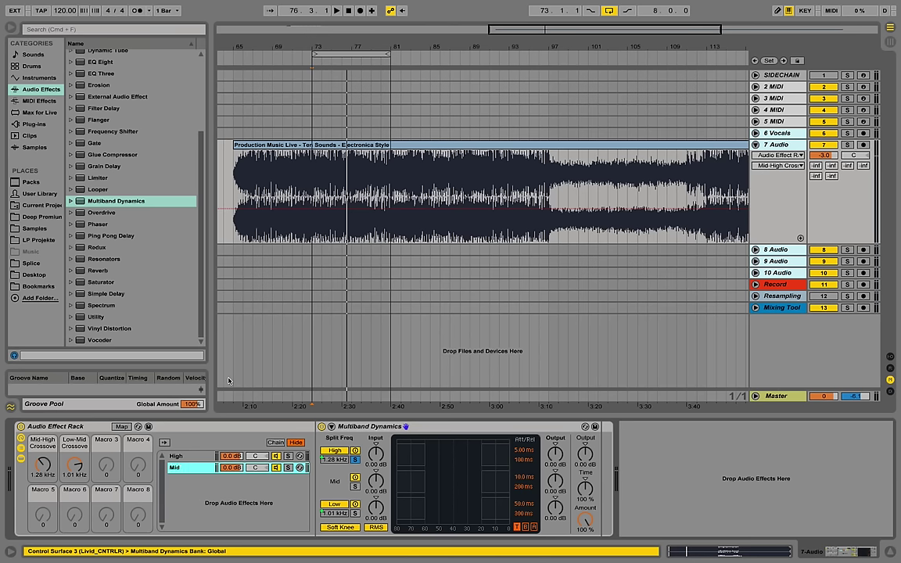
# Duplicate the Mid chain and rename the copy Low
pyautogui.rightClick(196, 470)
pyautogui.click(211, 361)
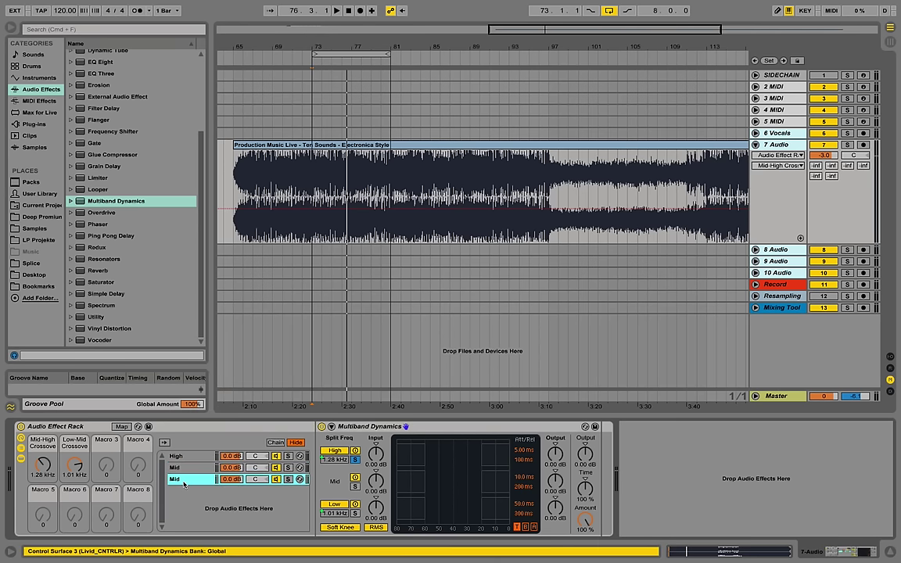
pyautogui.rightClick(185, 484)
pyautogui.click(212, 390)
pyautogui.write('Low')
pyautogui.press('Return')
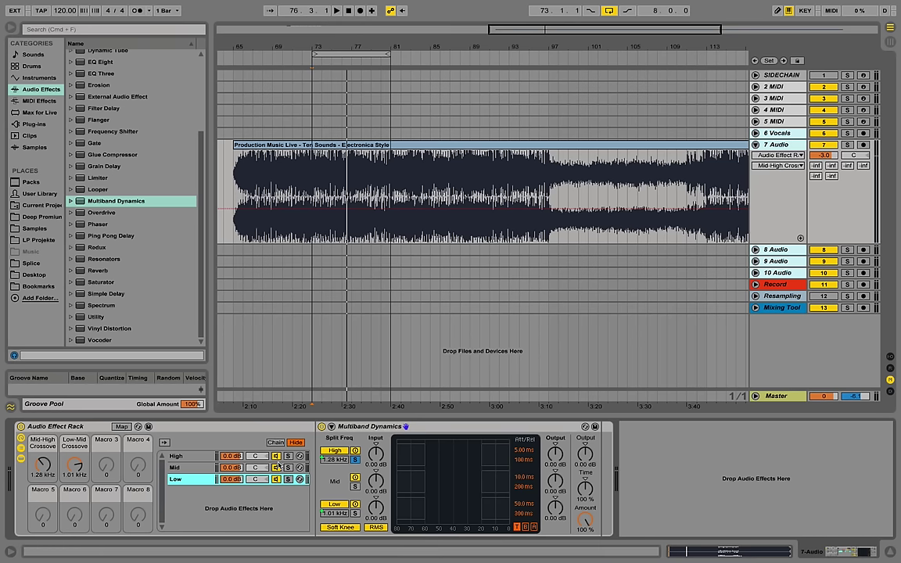
# Solo the Mid band in the Mid chain's Multiband Dynamics and the Low band in the Low chain's
pyautogui.click(190, 459)
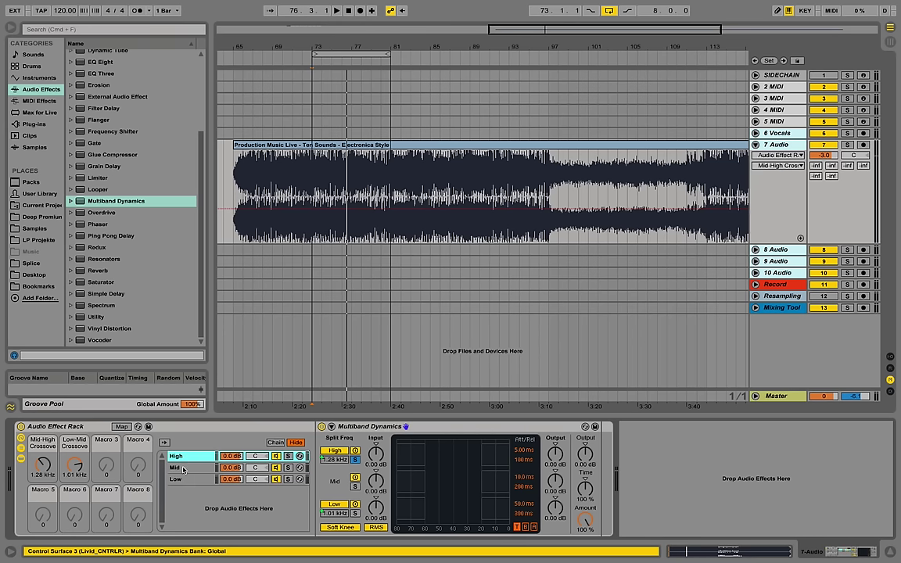
pyautogui.click(184, 469)
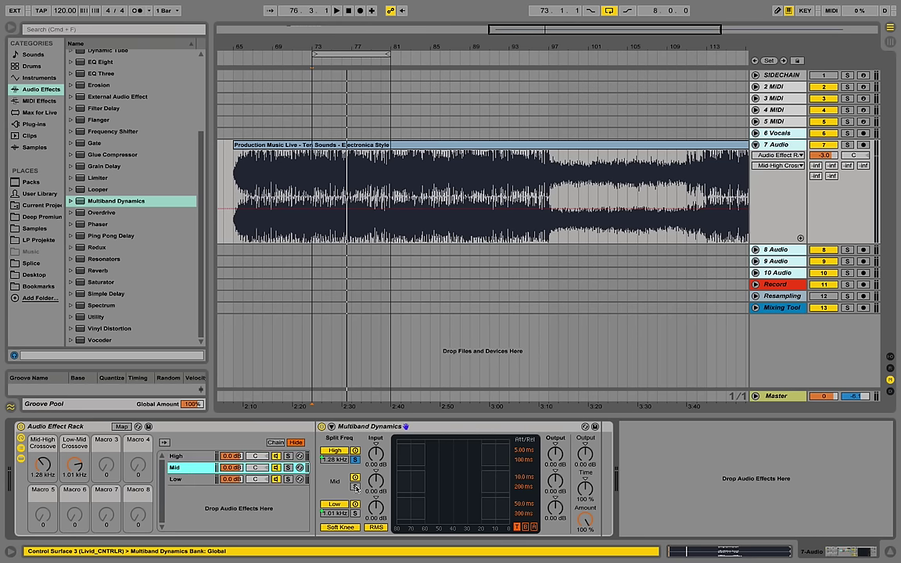
pyautogui.click(355, 486)
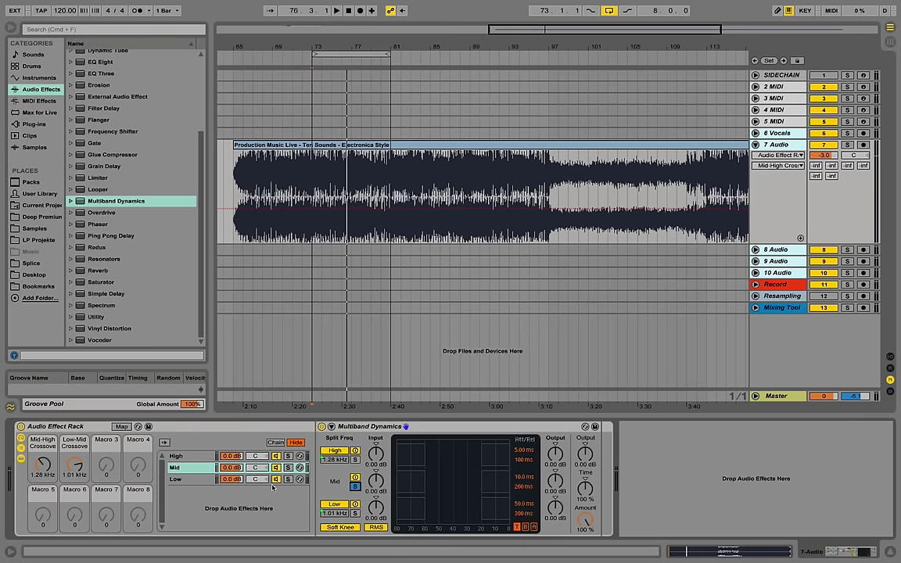
pyautogui.click(184, 481)
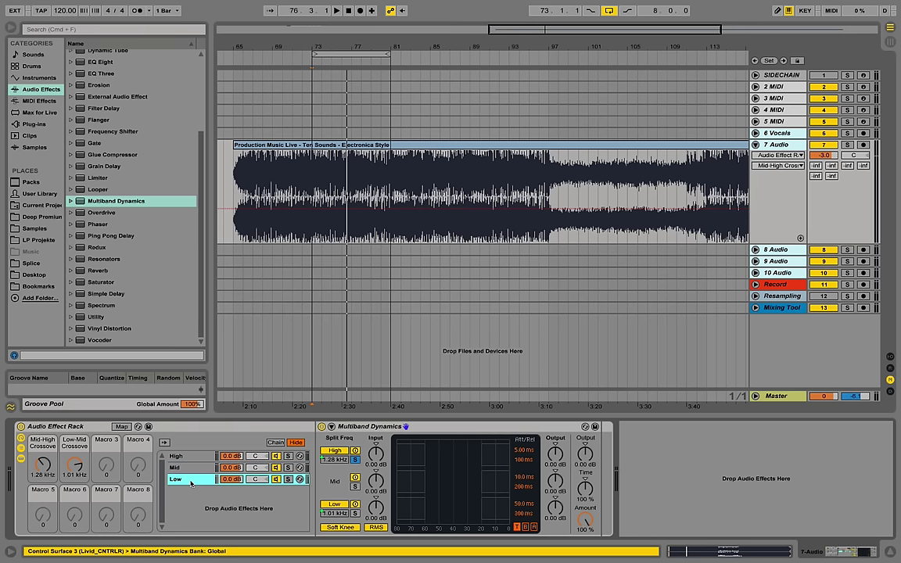
pyautogui.click(355, 513)
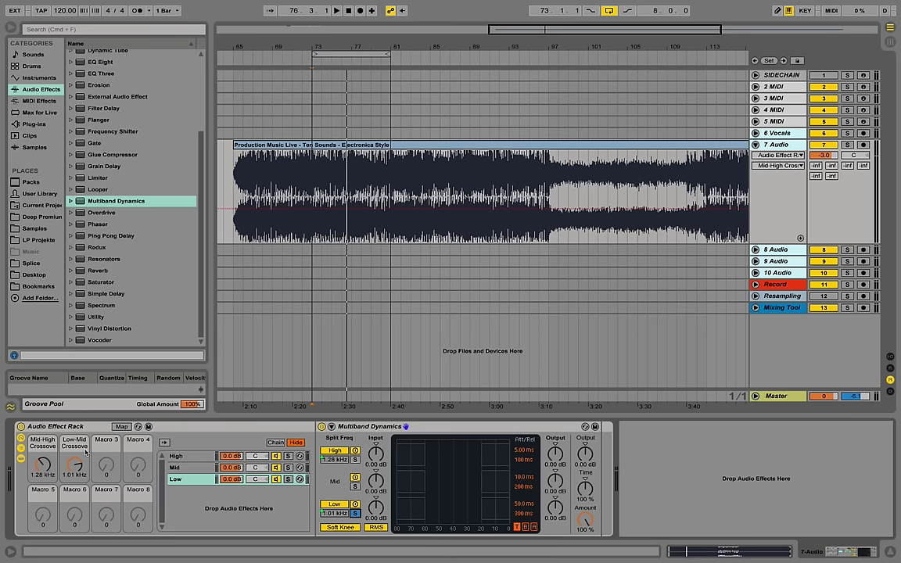
# Set the rack's Mid-High Crossover macro to 2.36 kHz and the Low-Mid Crossover macro to 472 Hz
pyautogui.moveTo(45, 470); pyautogui.dragTo(45, 435)
pyautogui.moveTo(80, 468); pyautogui.dragTo(80, 496)
pyautogui.click(207, 467)
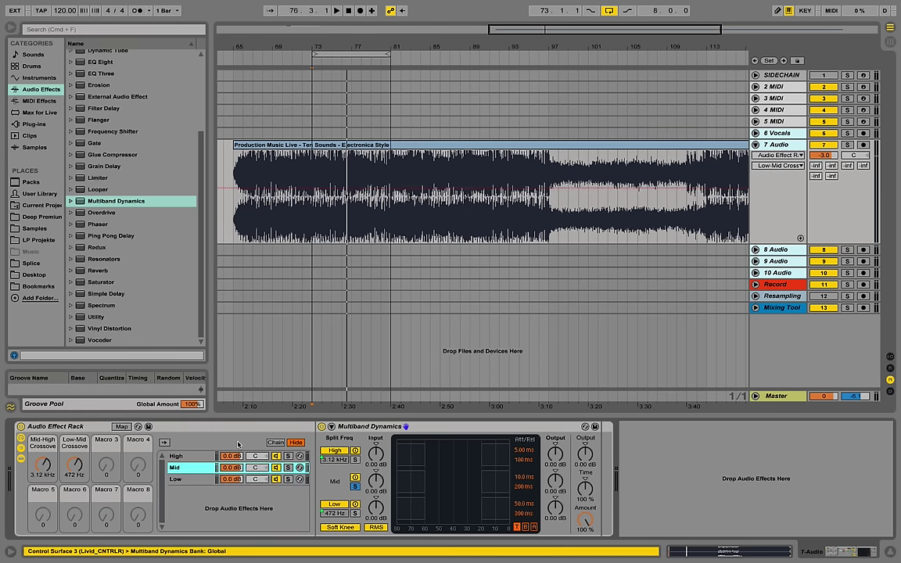
pyautogui.moveTo(50, 464)
pyautogui.mouseDown()
pyautogui.moveTo(50, 487)
pyautogui.moveTo(50, 474)
pyautogui.mouseUp()
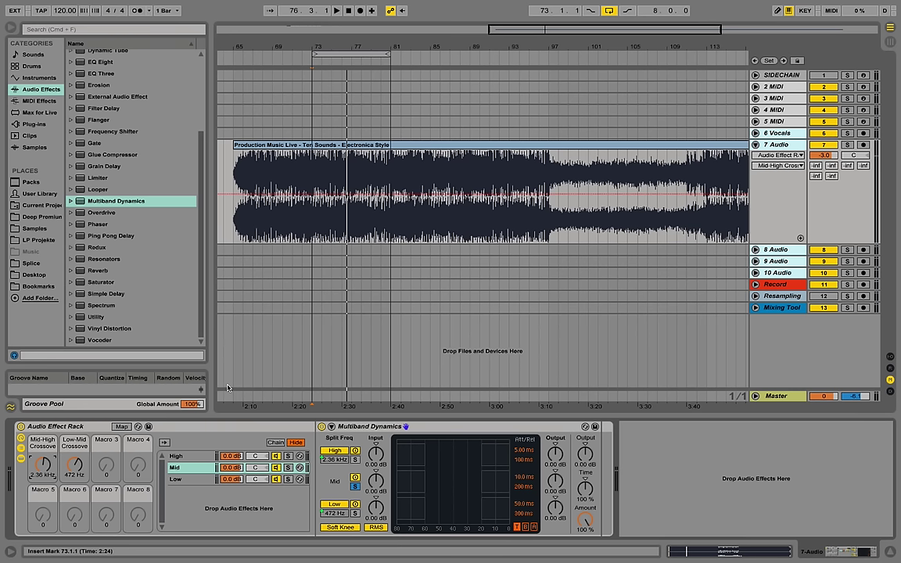
# Select the rack's High chain and audition the audio clip briefly from bar 73
pyautogui.click(194, 458)
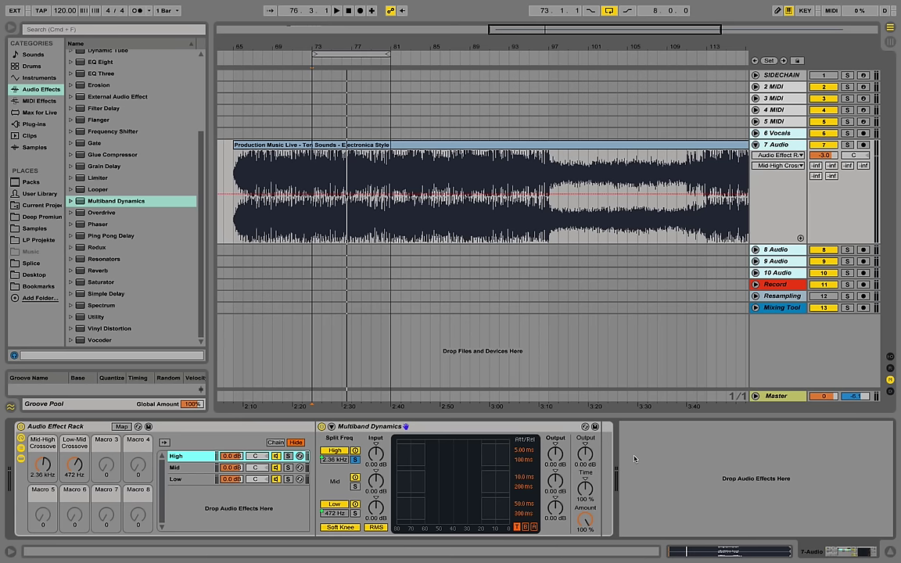
pyautogui.click(318, 186)
pyautogui.press('space')
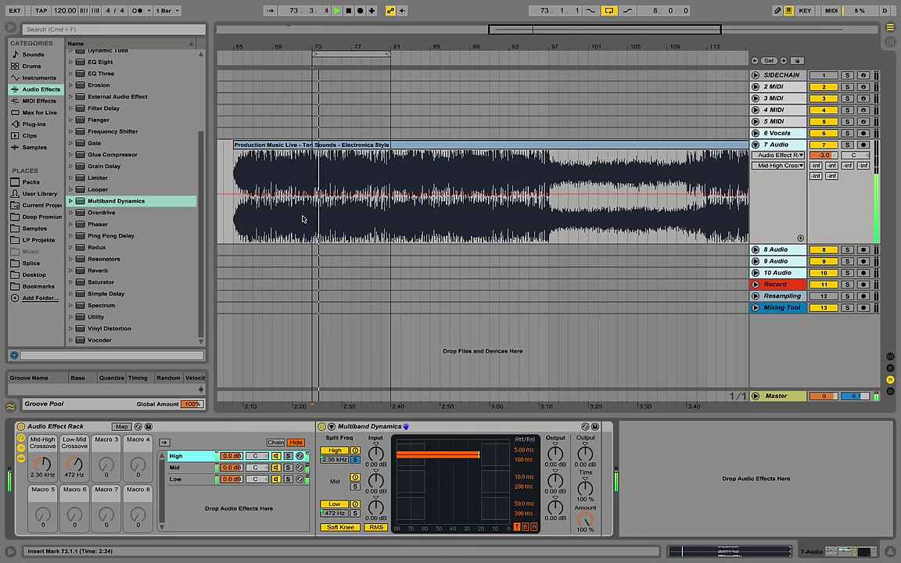
pyautogui.press('space')
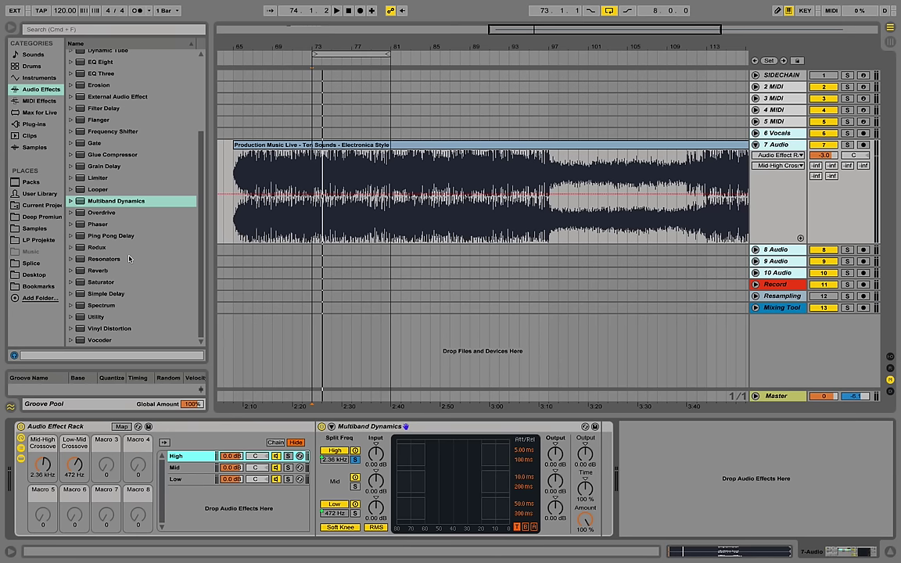
# Add a Simple Delay after the Audio Effect Rack, and bypass and collapse the rack
pyautogui.click(102, 296)
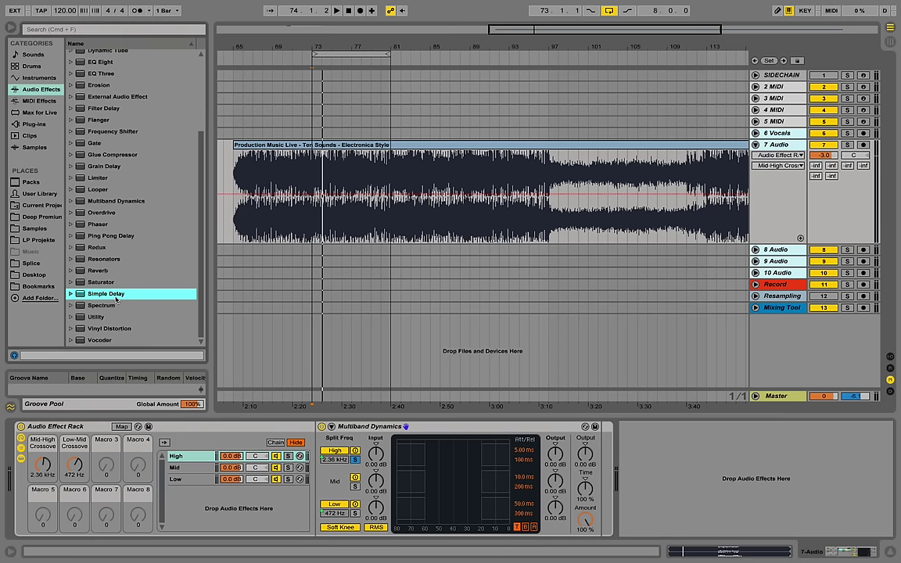
pyautogui.moveTo(100, 296); pyautogui.dragTo(787, 447)
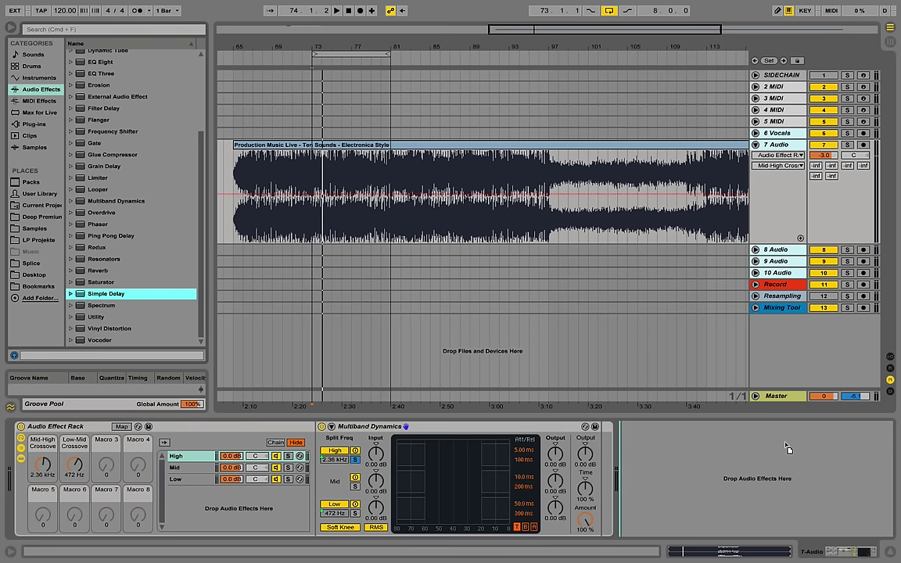
pyautogui.moveTo(787, 447); pyautogui.dragTo(786, 444)
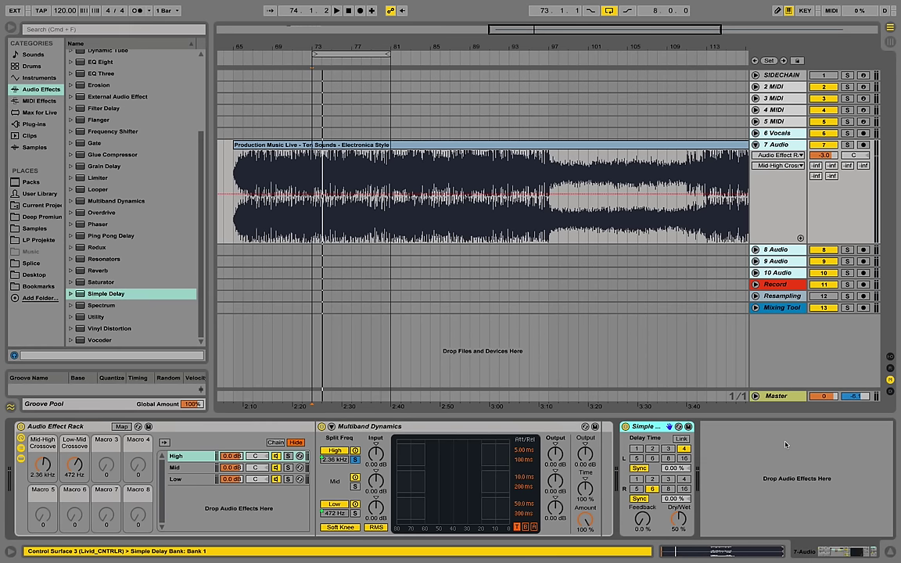
pyautogui.click(20, 427)
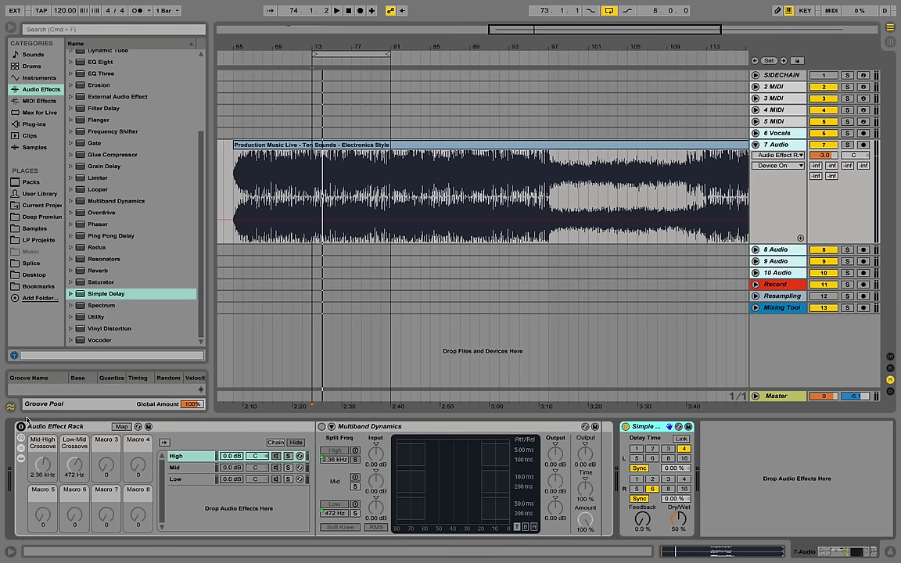
pyautogui.doubleClick(35, 429)
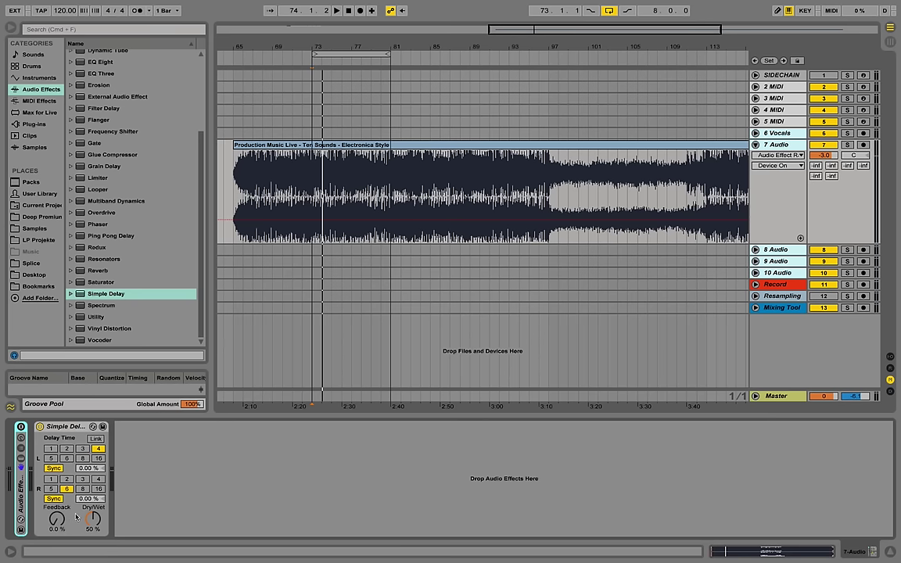
# Set the Simple Delay's Feedback to 63 % and Dry/Wet to 70 %, and audition the track
pyautogui.moveTo(62, 524); pyautogui.dragTo(61, 489)
pyautogui.moveTo(96, 523); pyautogui.dragTo(94, 502)
pyautogui.press('space')
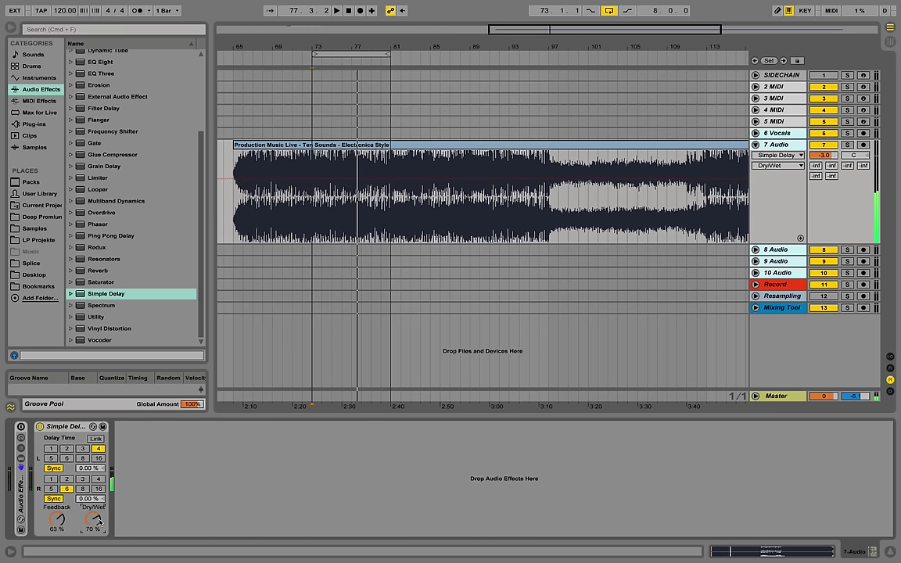
# Switch off the Simple Delay, and reactivate and unfold the Audio Effect Rack
pyautogui.click(40, 426)
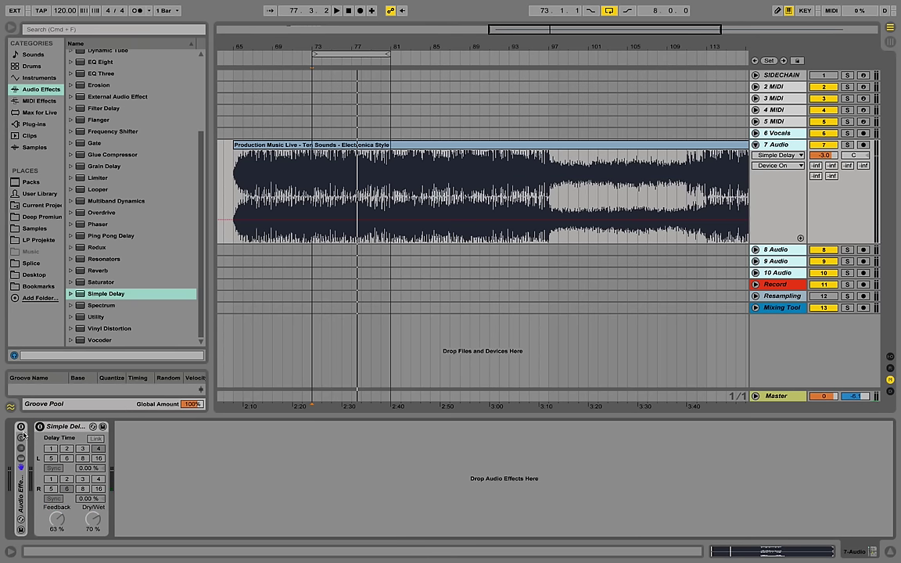
pyautogui.click(20, 427)
pyautogui.doubleClick(19, 482)
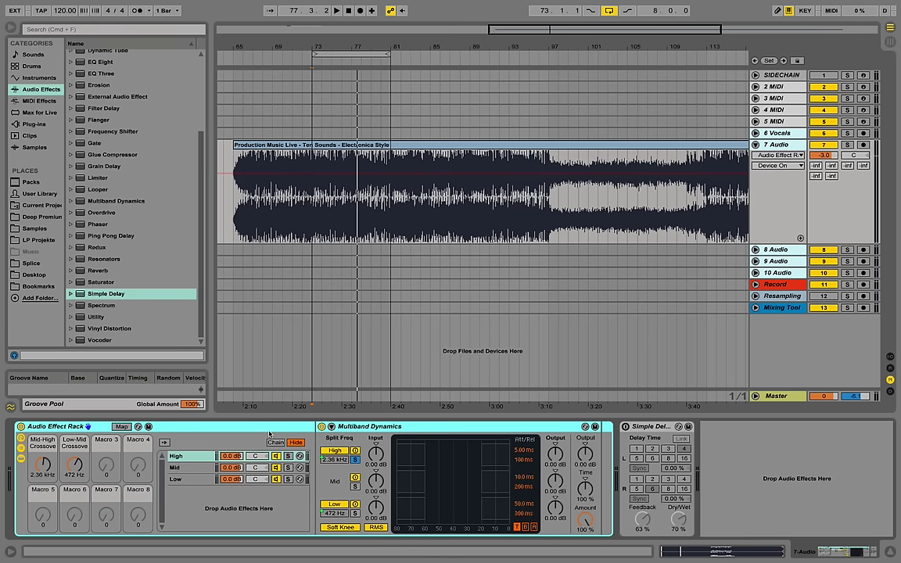
# Move the Simple Delay into the rack's High chain, directly after Multiband Dynamics
pyautogui.click(653, 427)
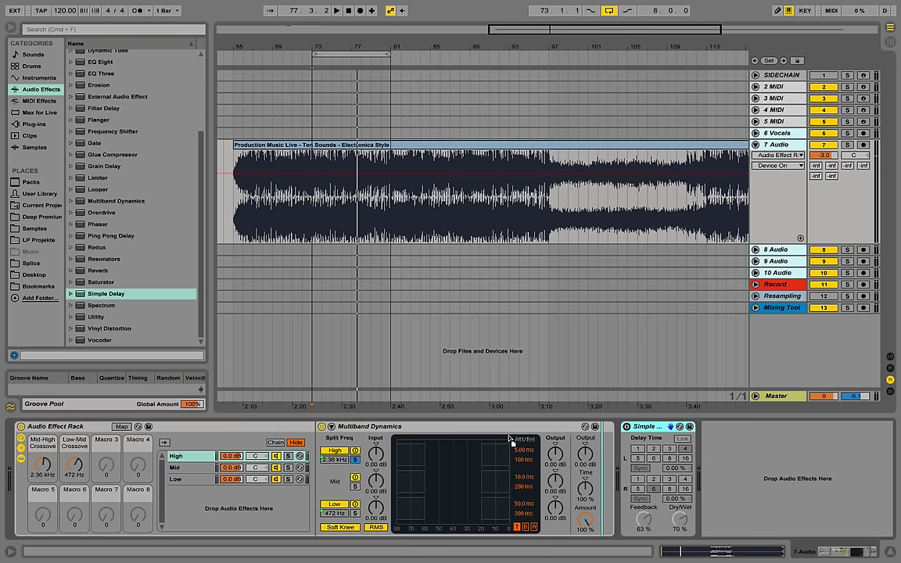
pyautogui.click(226, 456)
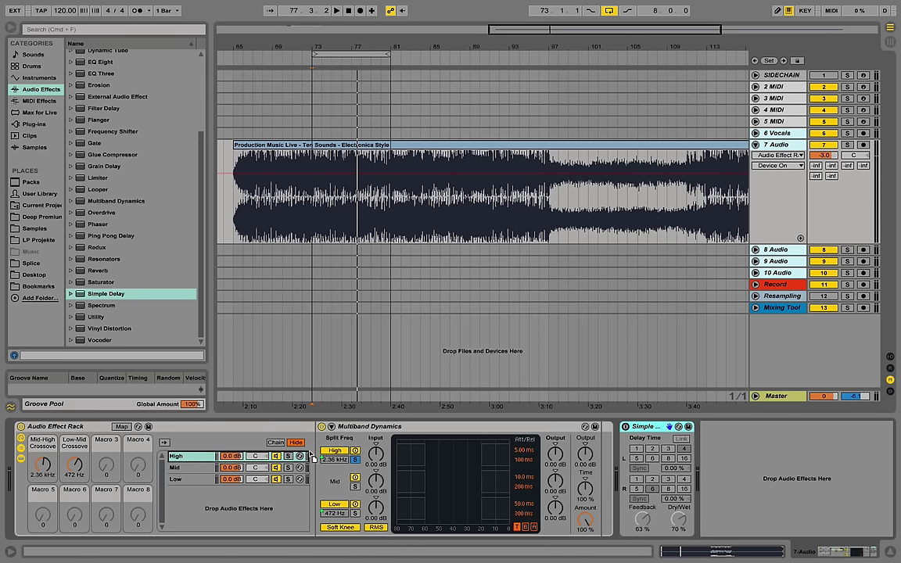
pyautogui.click(412, 435)
pyautogui.moveTo(412, 435); pyautogui.dragTo(692, 453)
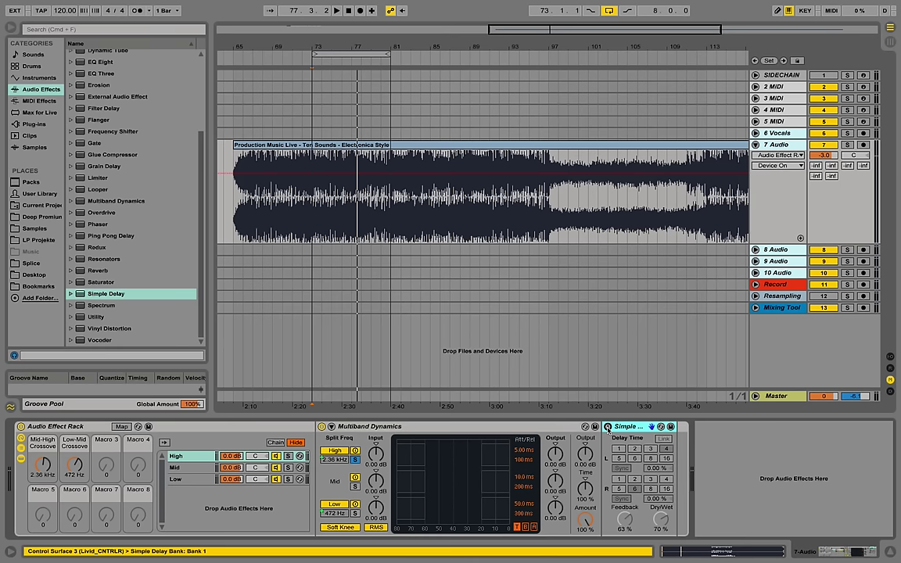
# Activate the Simple Delay in the High chain and audition the loop
pyautogui.click(608, 428)
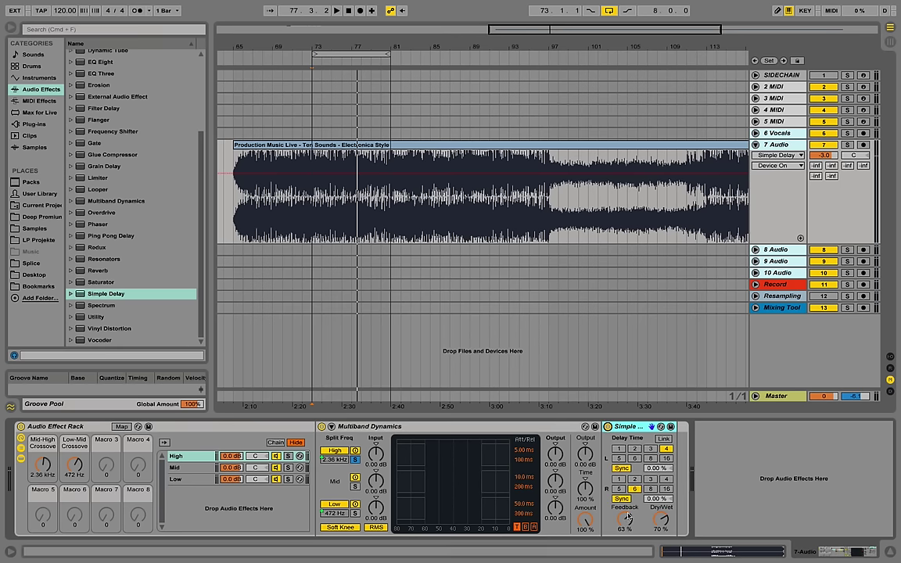
pyautogui.press('space')
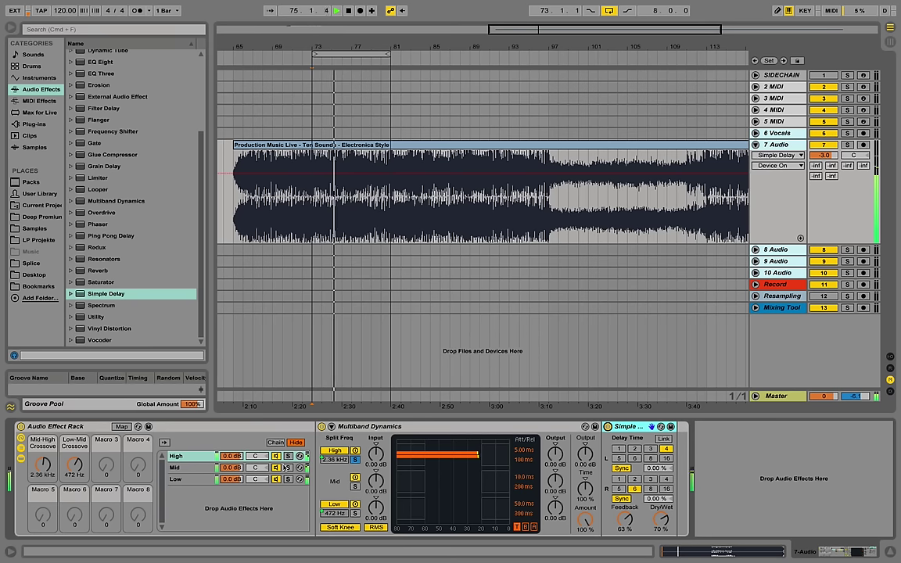
pyautogui.press('space')
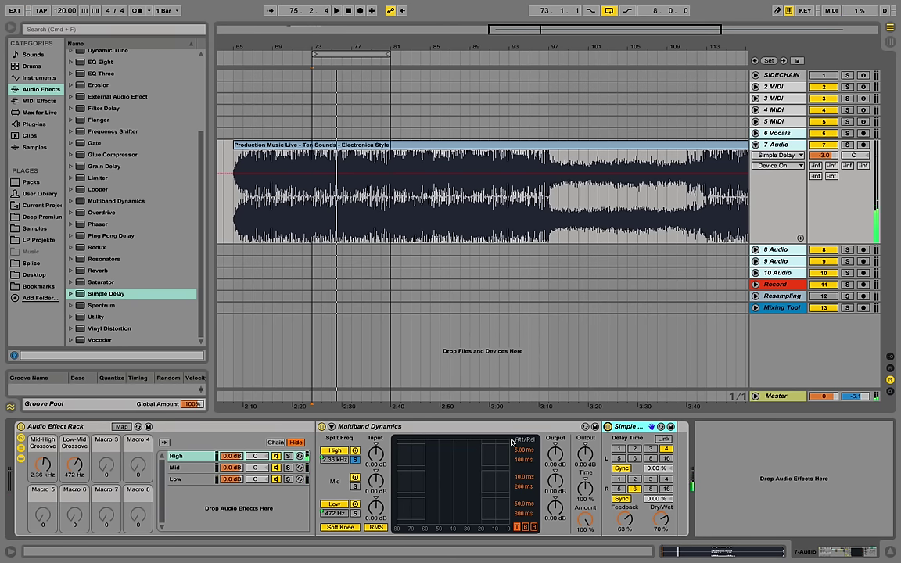
pyautogui.click(609, 426)
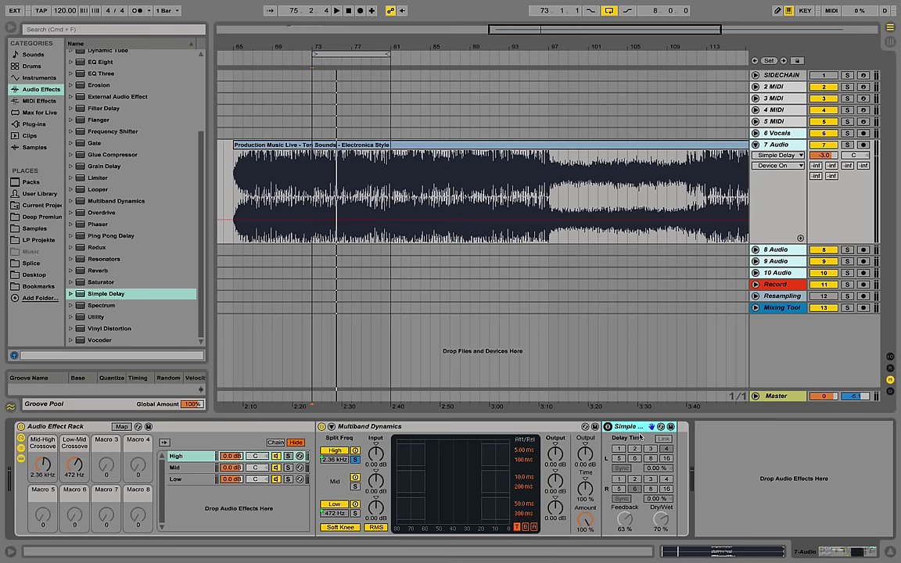
pyautogui.click(43, 464)
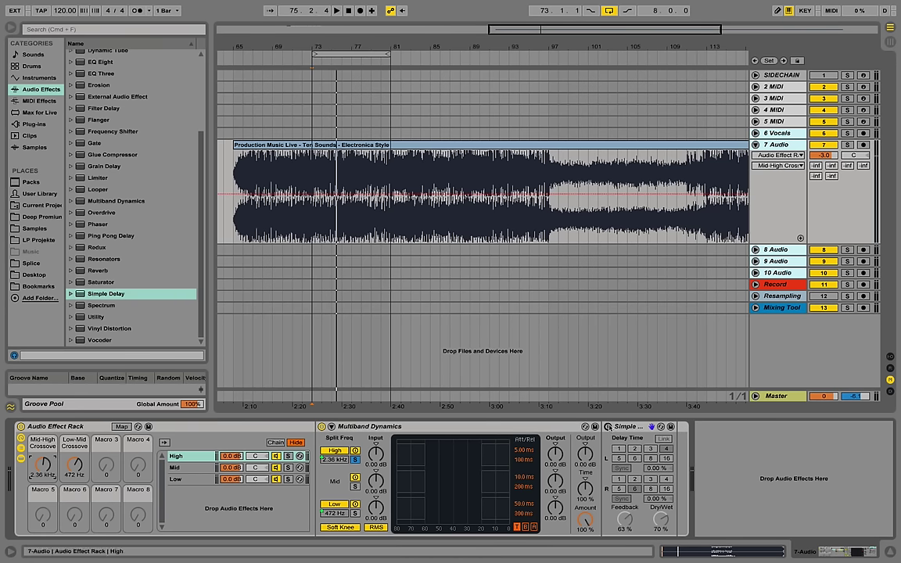
pyautogui.click(609, 427)
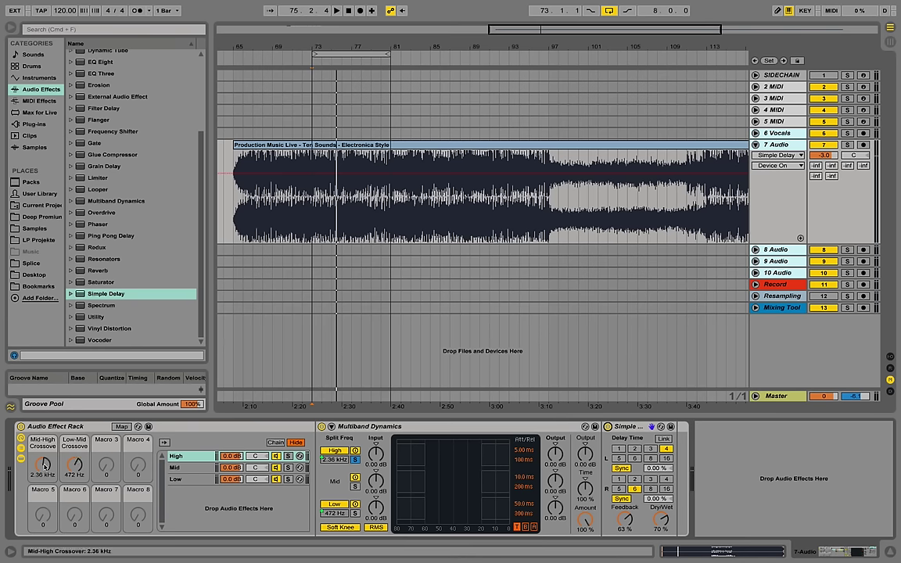
pyautogui.click(45, 464)
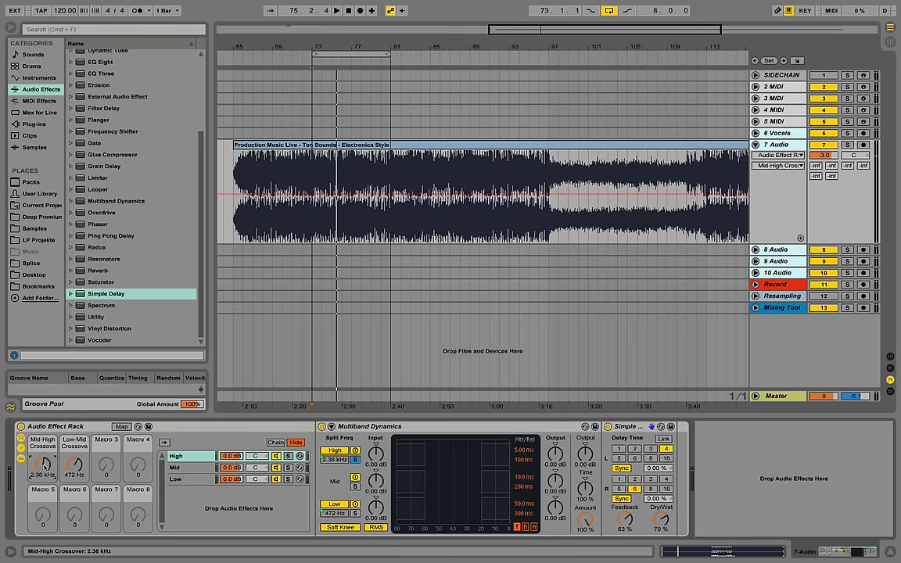
# Raise the Mid-High Crossover macro to 9.16 kHz while the loop plays, and stop playback
pyautogui.press('space')
pyautogui.moveTo(43, 465); pyautogui.dragTo(43, 443)
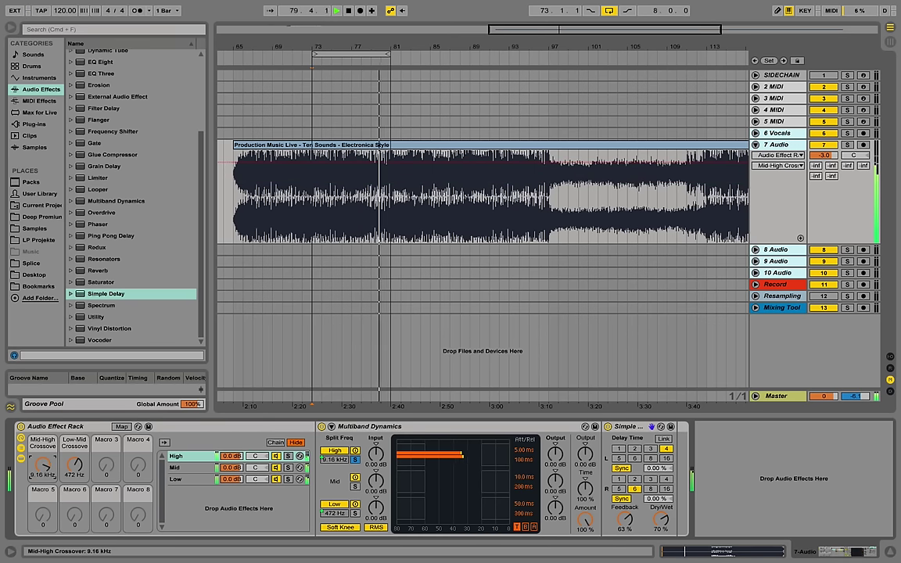
pyautogui.press('space')
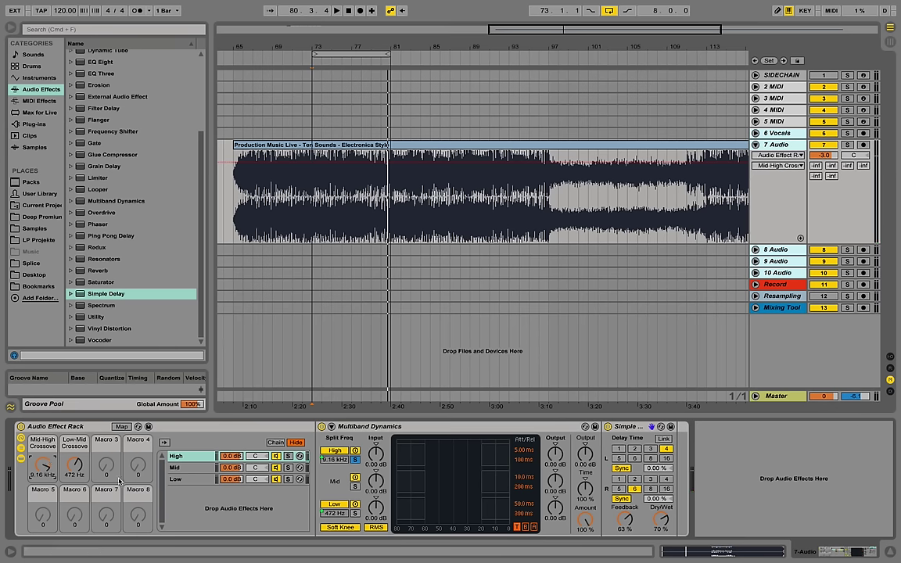
pyautogui.click(201, 467)
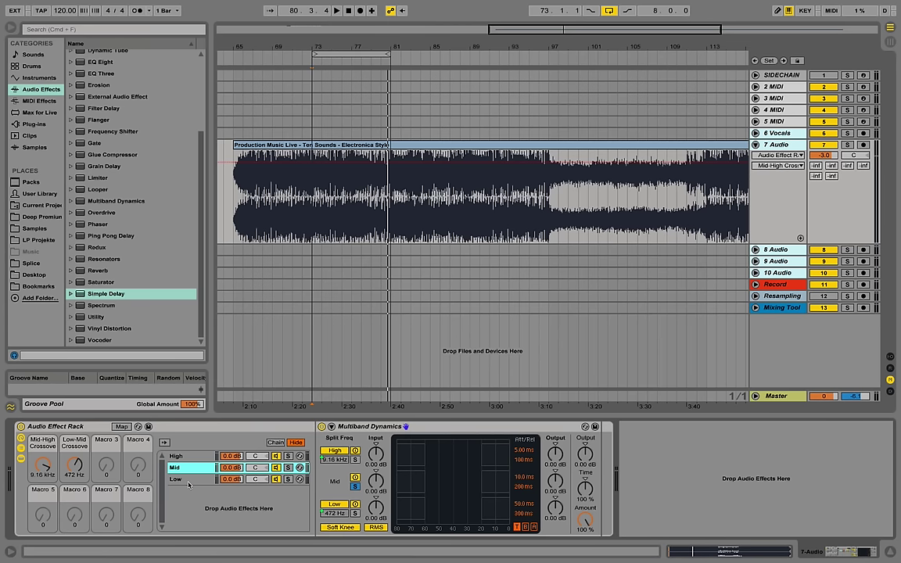
pyautogui.click(192, 455)
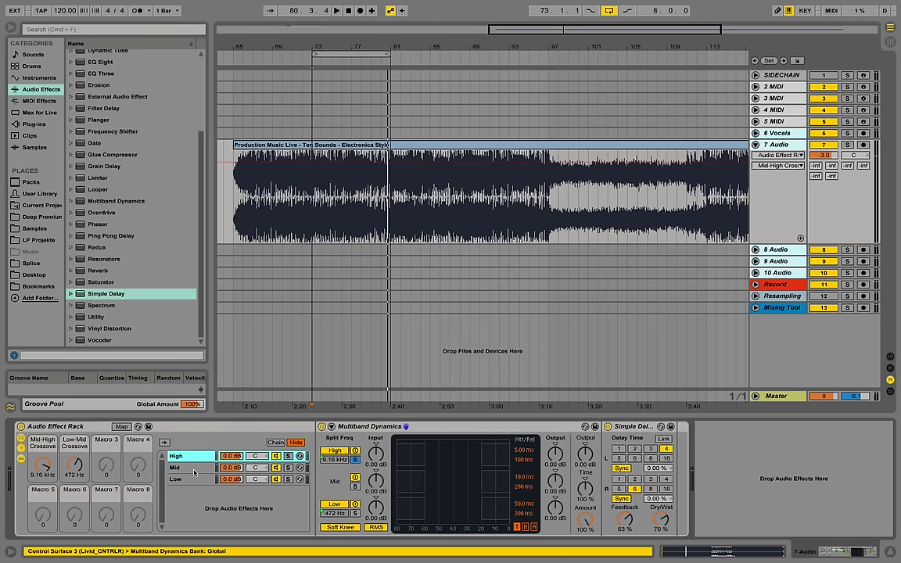
pyautogui.click(192, 468)
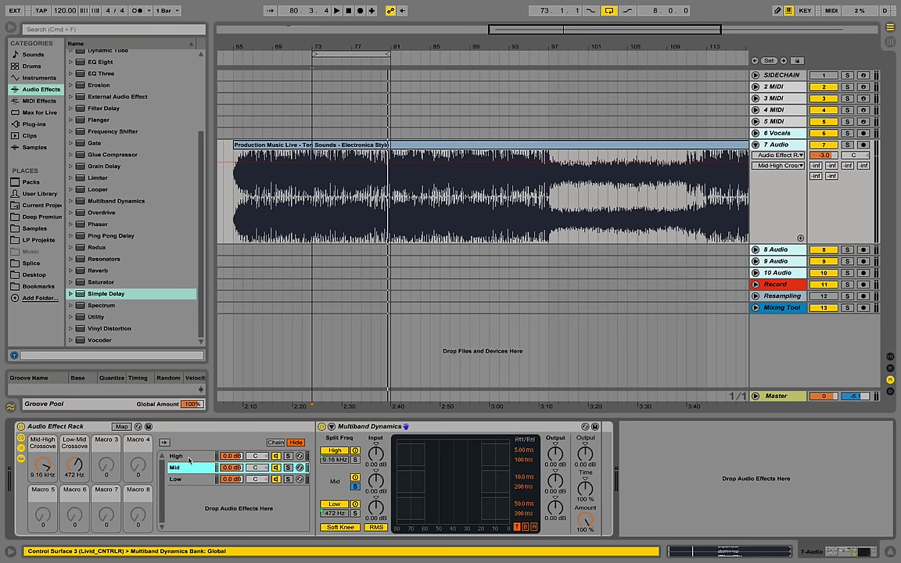
pyautogui.click(186, 457)
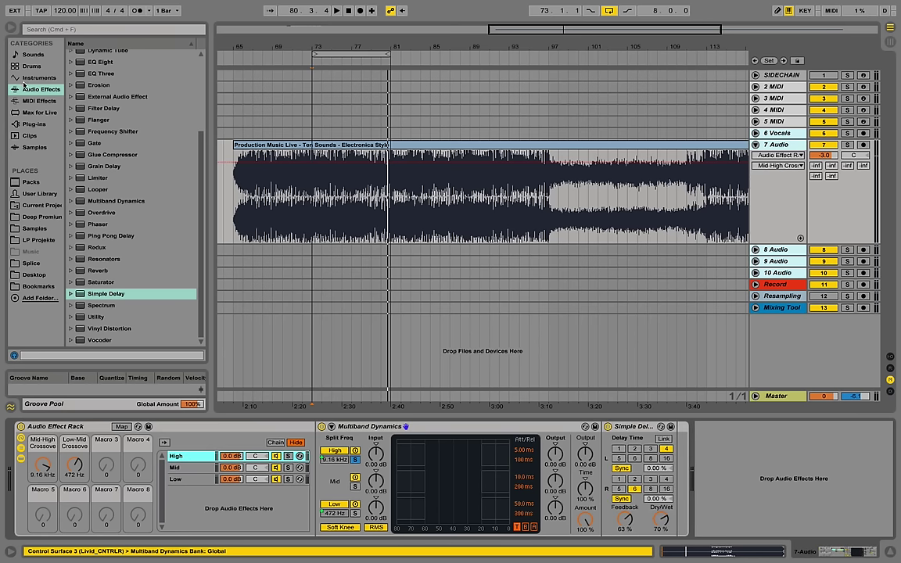
# Load the FR DJ Deck Control2 preset at the end of the High chain, bypass the Simple Delay, and hide the preset's devices
pyautogui.scroll(5, 178, 105)
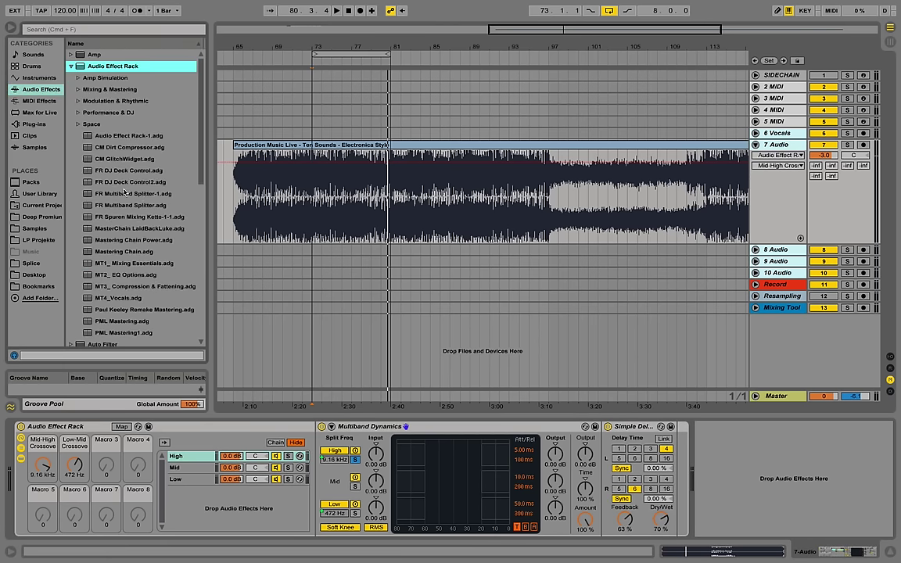
pyautogui.click(145, 183)
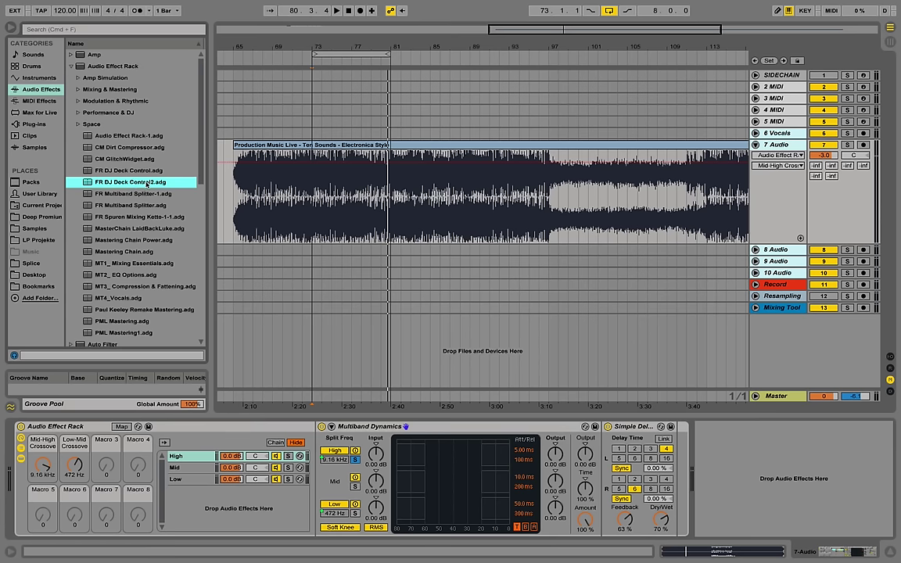
pyautogui.moveTo(105, 182)
pyautogui.mouseDown()
pyautogui.moveTo(437, 267)
pyautogui.moveTo(704, 459)
pyautogui.moveTo(664, 455)
pyautogui.moveTo(677, 451)
pyautogui.moveTo(626, 429)
pyautogui.mouseUp()
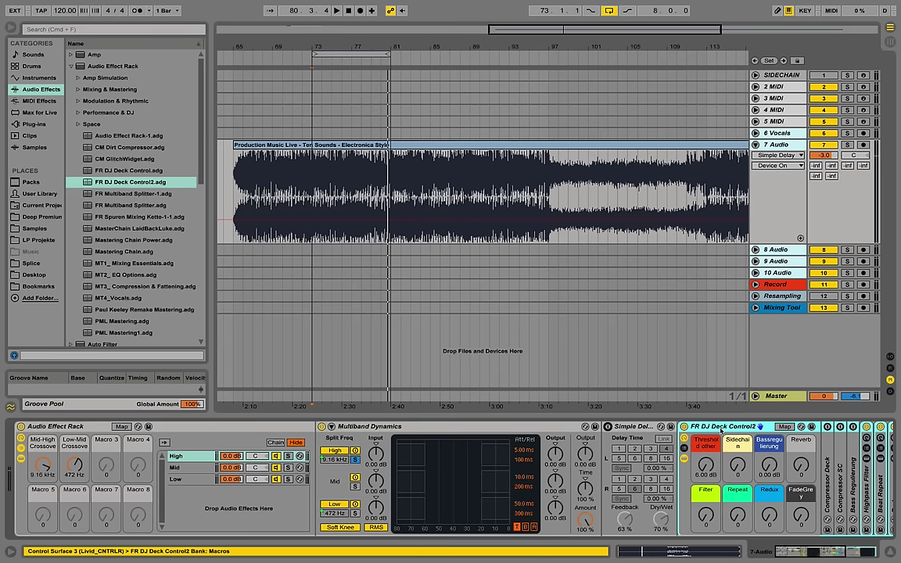
pyautogui.click(834, 557)
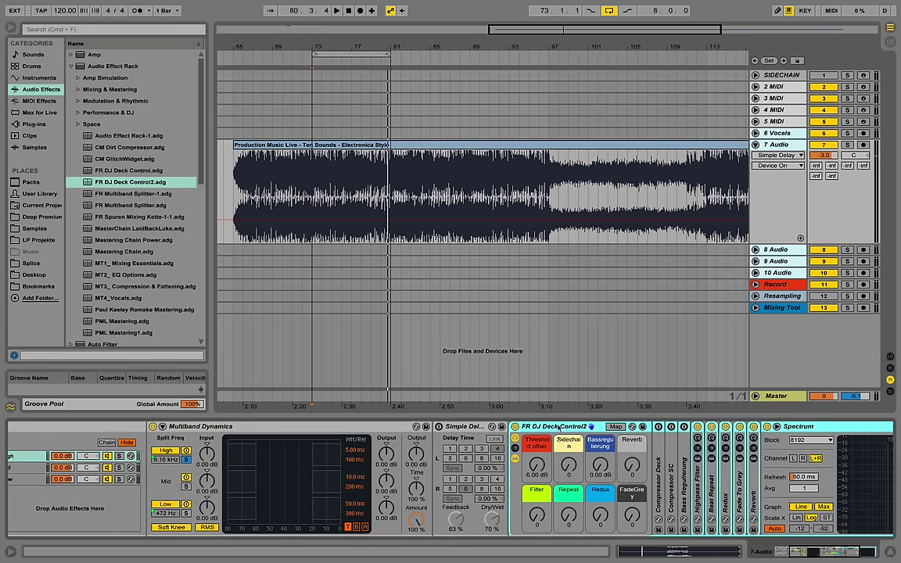
pyautogui.click(515, 459)
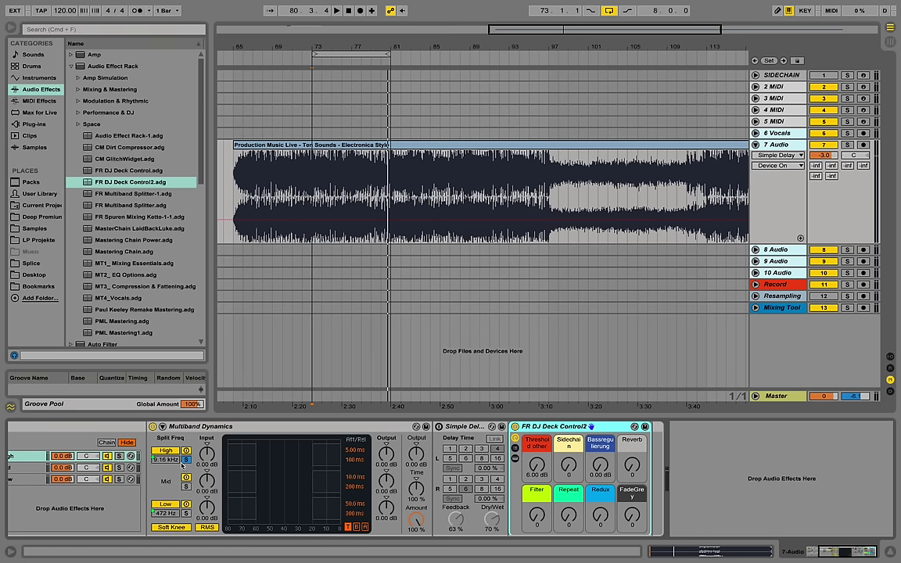
# Move the FR DJ Deck Control2 rack out of the High chain to after the splitter rack and start playback
pyautogui.moveTo(553, 426); pyautogui.dragTo(692, 437)
pyautogui.press('space')
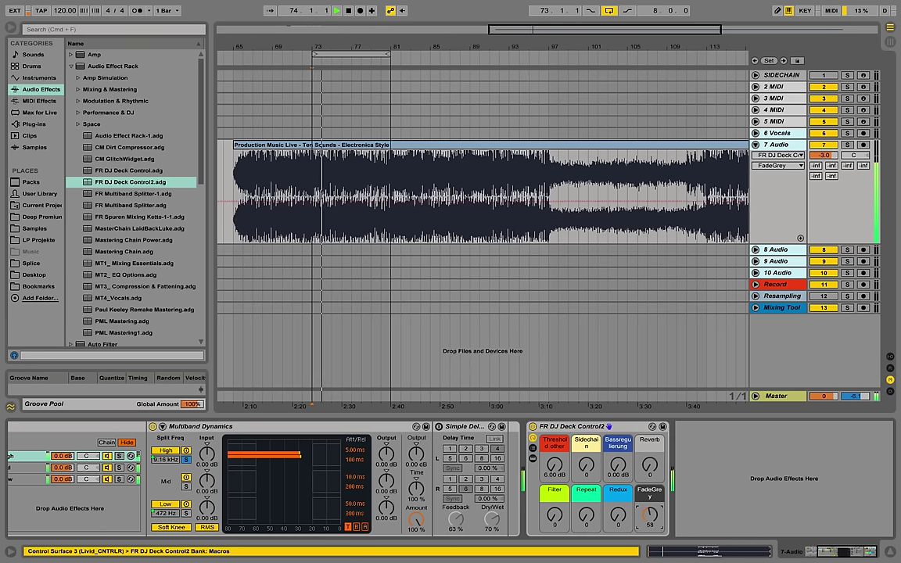
# Return the FadeGrey macro to 0 with playback stopped, and move the FR DJ Deck Control2 rack back into the High chain before Simple Delay
pyautogui.moveTo(650, 516)
pyautogui.mouseDown()
pyautogui.moveTo(650, 426)
pyautogui.moveTo(650, 514)
pyautogui.mouseUp()
pyautogui.press('space')
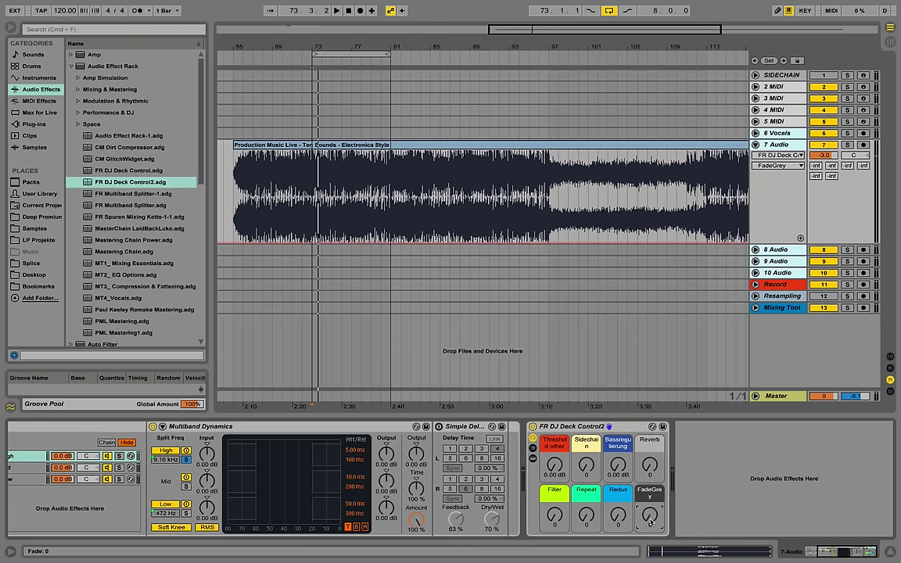
pyautogui.click(566, 427)
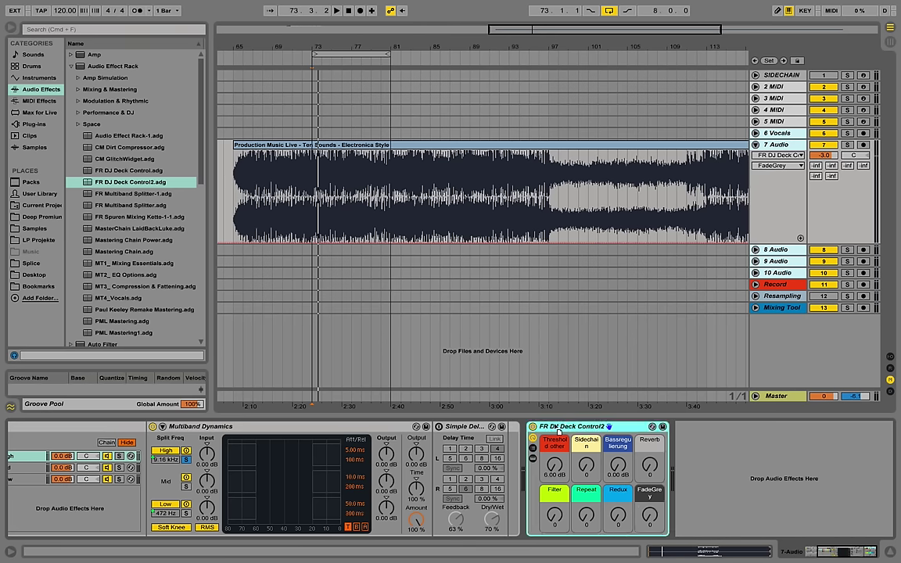
pyautogui.moveTo(611, 426); pyautogui.dragTo(515, 426)
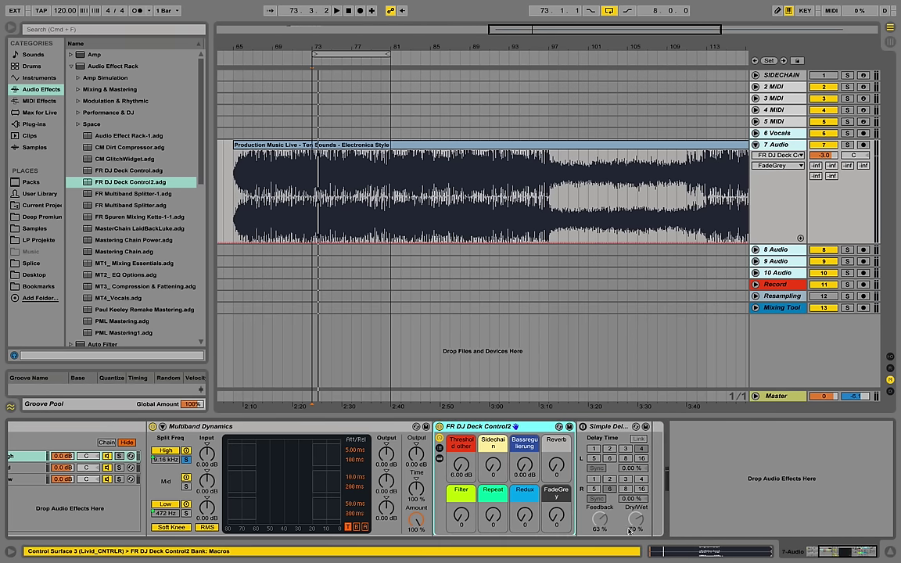
pyautogui.moveTo(832, 552); pyautogui.dragTo(851, 553)
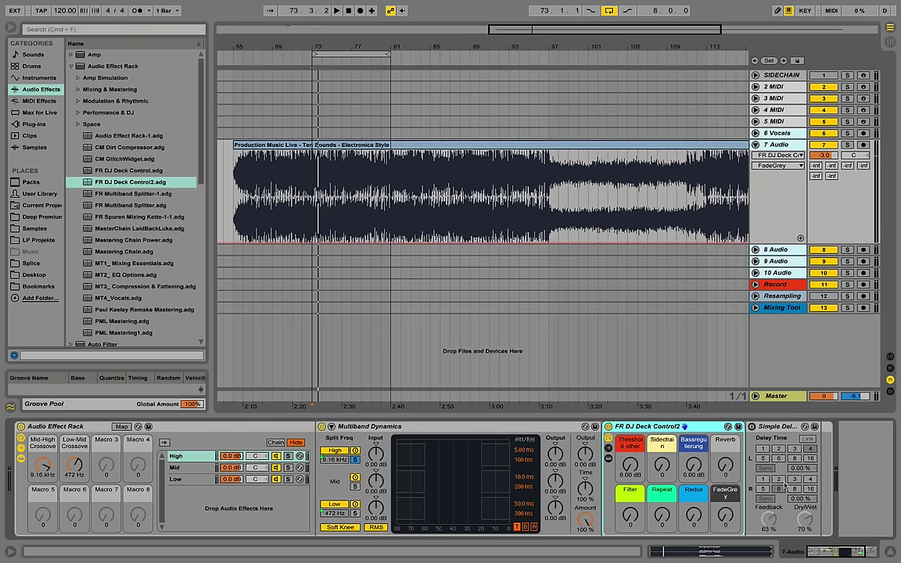
# Audition the loop while sweeping FadeGrey up to 127 and back to 0 and setting the Mid-High Crossover macro to 3.22 kHz
pyautogui.press('space')
pyautogui.moveTo(725, 517); pyautogui.dragTo(725, 471)
pyautogui.moveTo(43, 465); pyautogui.dragTo(43, 520)
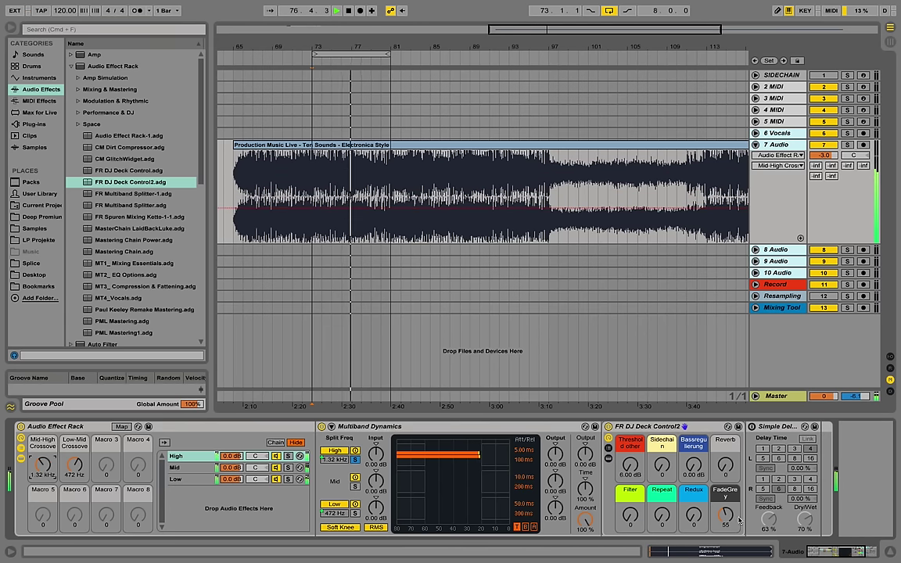
pyautogui.moveTo(738, 521); pyautogui.dragTo(739, 464)
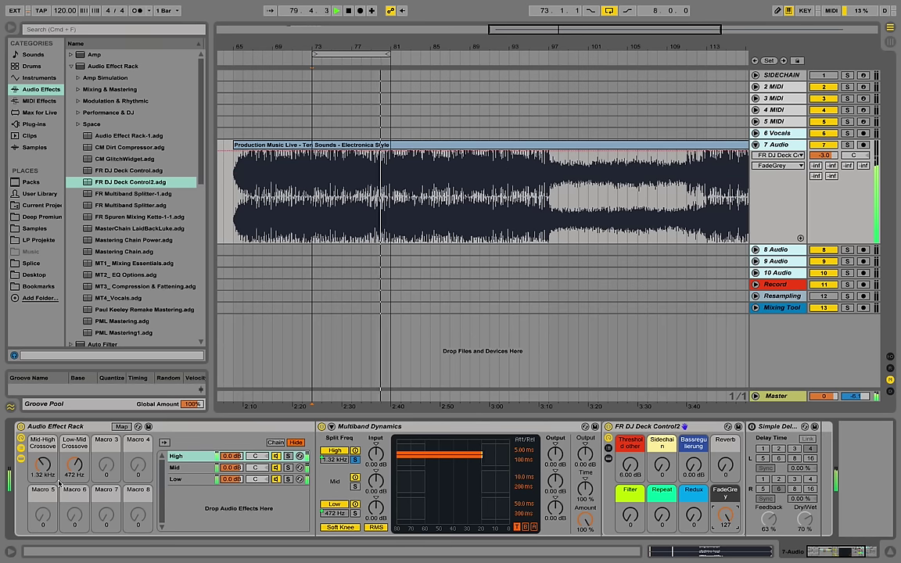
pyautogui.moveTo(43, 466); pyautogui.dragTo(43, 438)
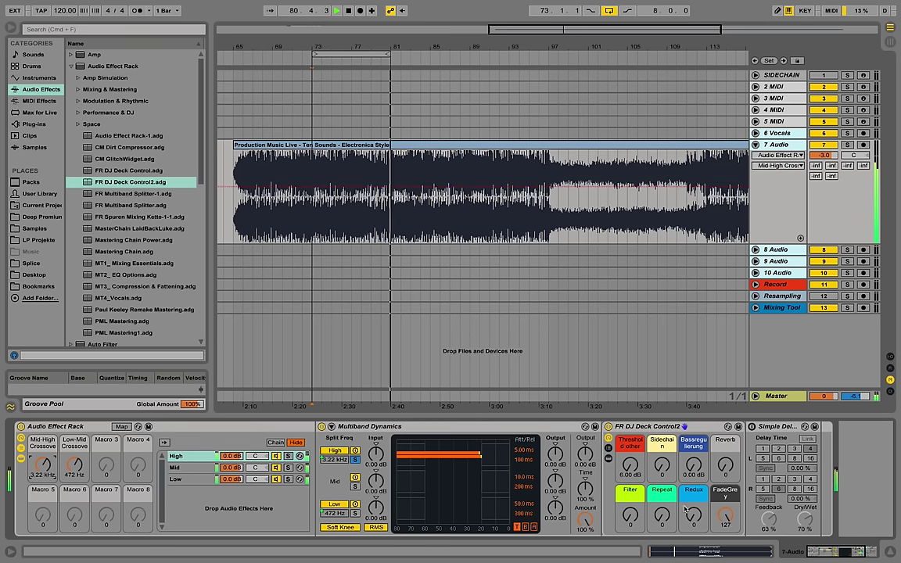
pyautogui.moveTo(726, 515); pyautogui.dragTo(726, 562)
pyautogui.press('space')
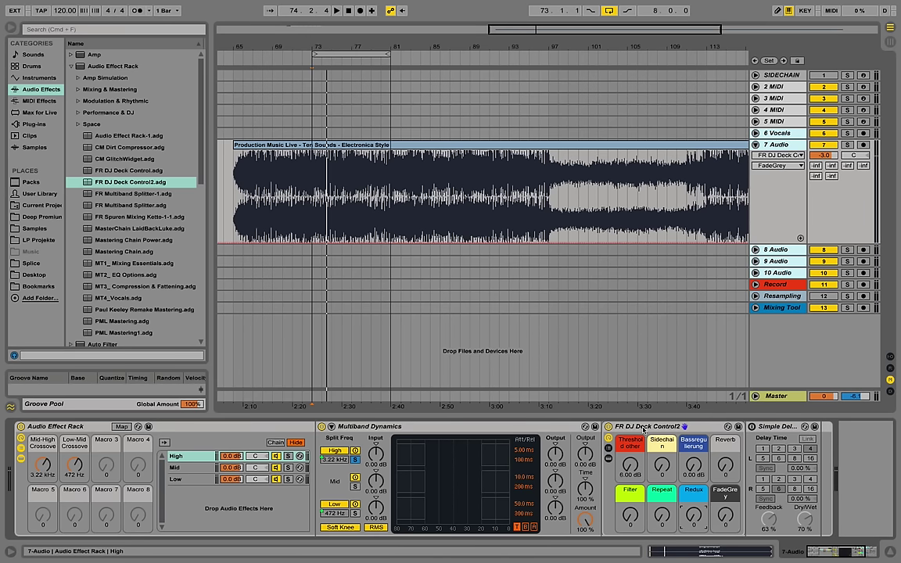
# Load Redux into the Mid chain, and set the Mid-High Crossover macro to 2.15 kHz and the Low-Mid Crossover to 566 Hz
pyautogui.click(71, 66)
pyautogui.scroll(-3, 127, 261)
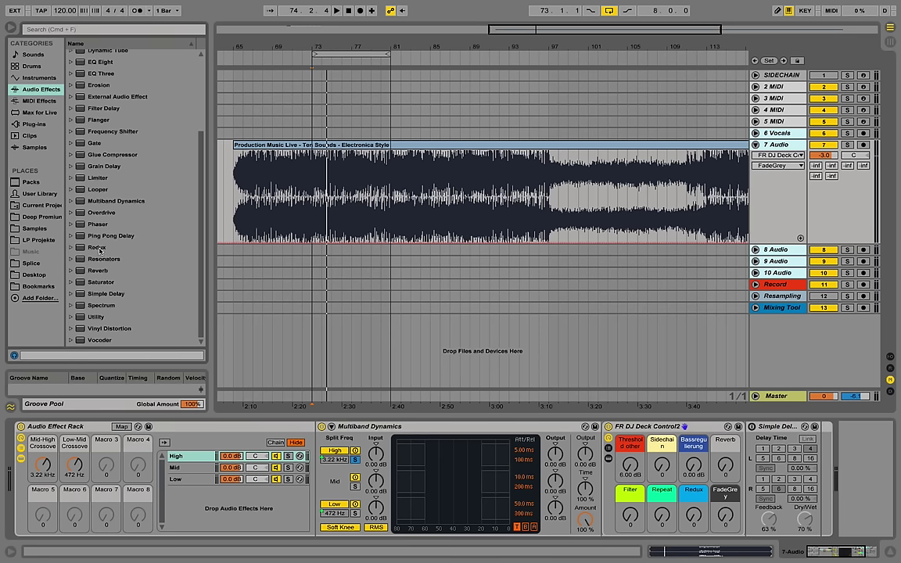
pyautogui.click(99, 249)
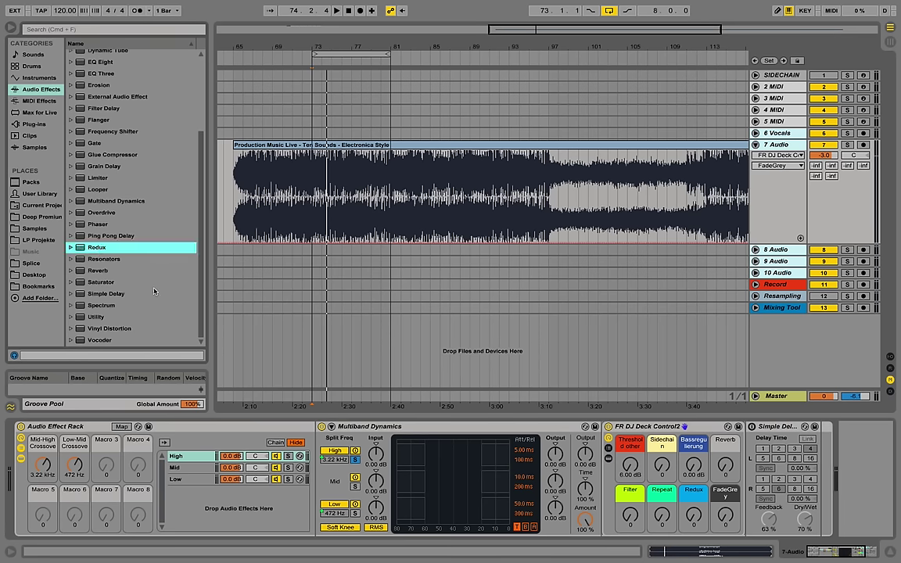
pyautogui.click(185, 470)
pyautogui.click(100, 248)
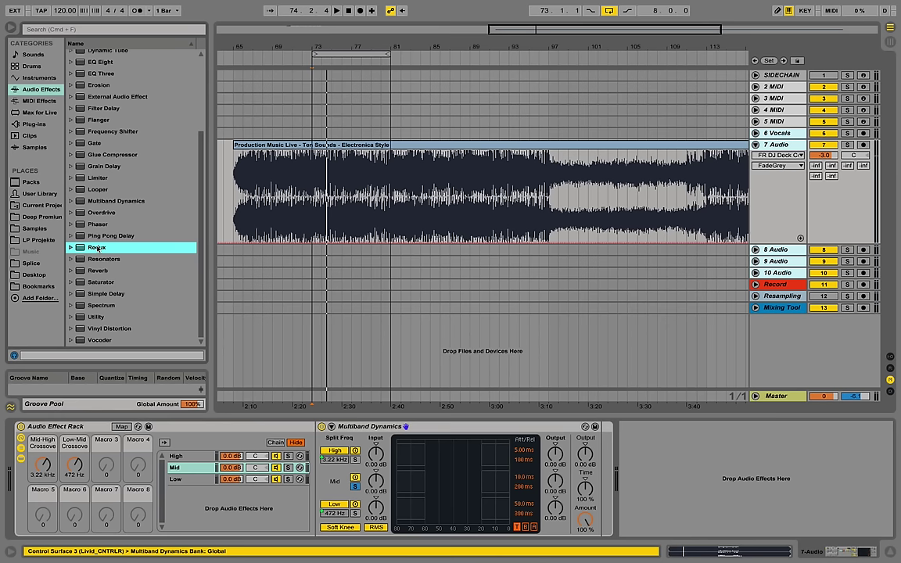
pyautogui.press('Return')
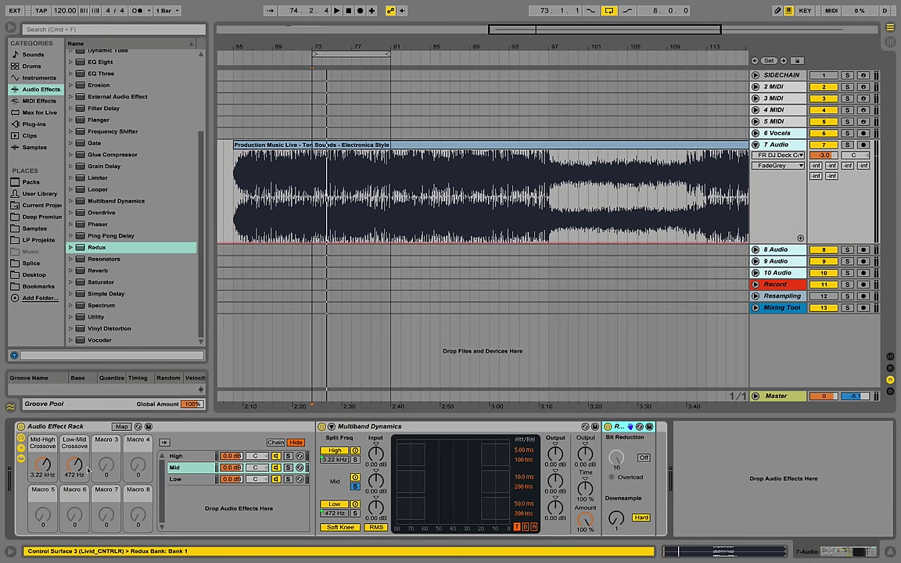
pyautogui.moveTo(71, 468); pyautogui.dragTo(45, 468)
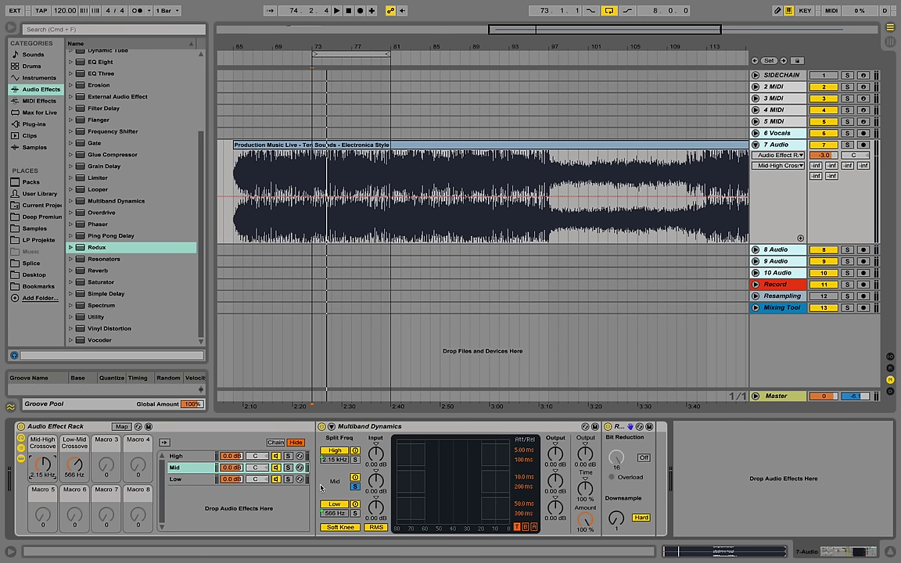
# Solo the Mid chain and set the Redux downsampling to Soft at 4.32 while the loop plays
pyautogui.click(640, 518)
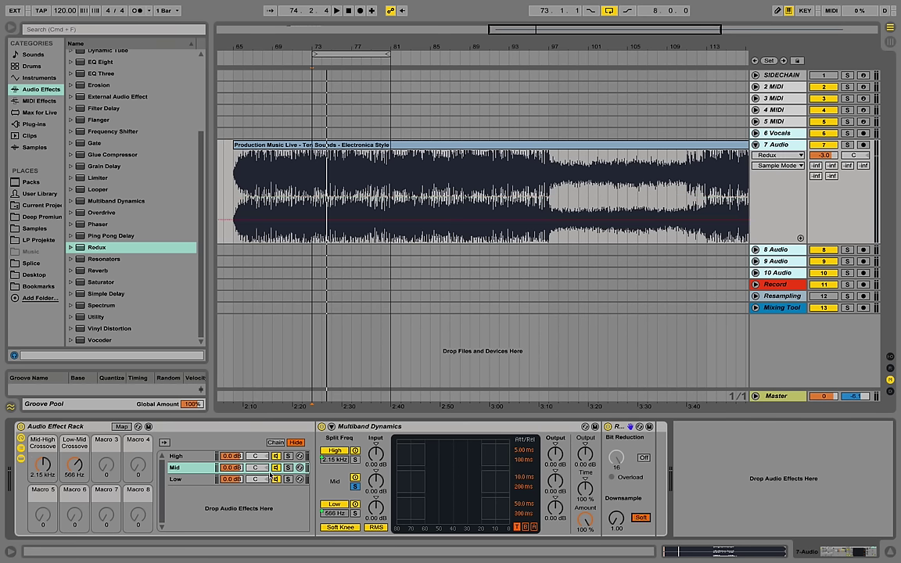
pyautogui.click(288, 468)
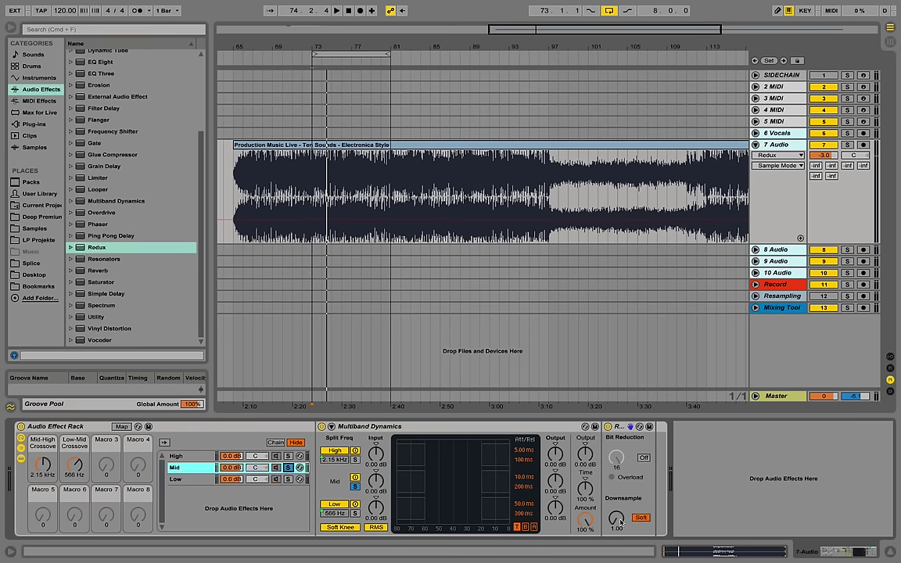
pyautogui.press('space')
pyautogui.moveTo(619, 521); pyautogui.dragTo(619, 495)
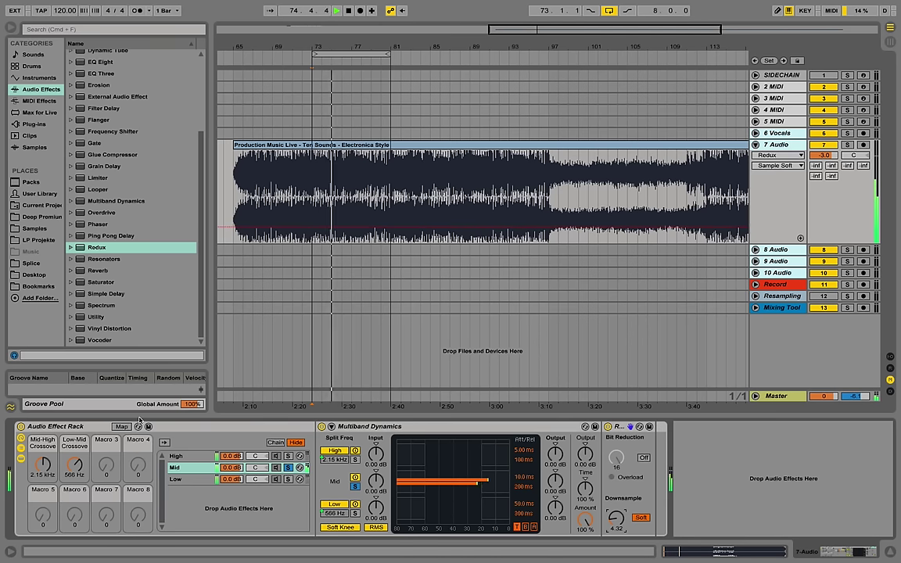
# Set the Mid-High Crossover to 3.12 kHz and the Low-Mid Crossover to 341 Hz, and audition the loop with the Mid chain unsoloed
pyautogui.moveTo(43, 464); pyautogui.dragTo(74, 483)
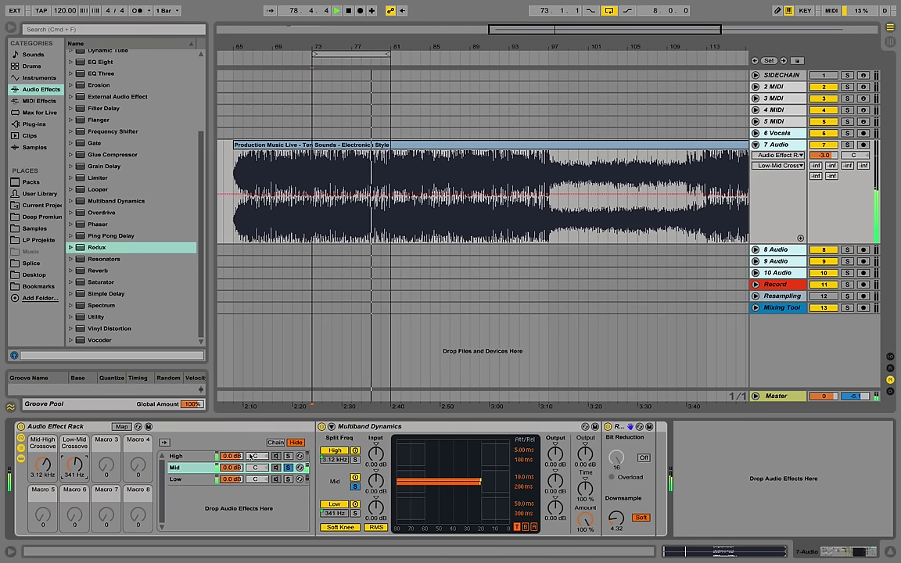
pyautogui.press('space')
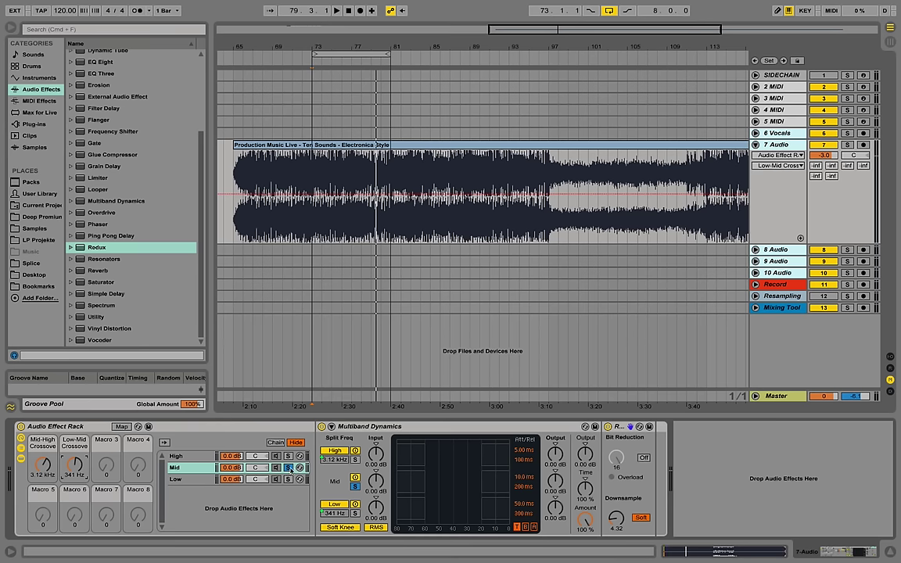
pyautogui.press('space')
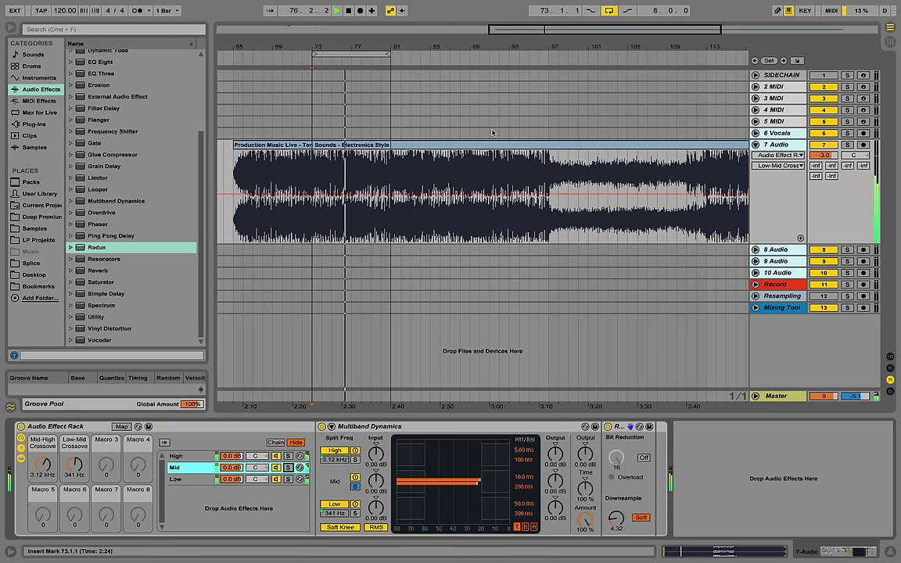
pyautogui.press('space')
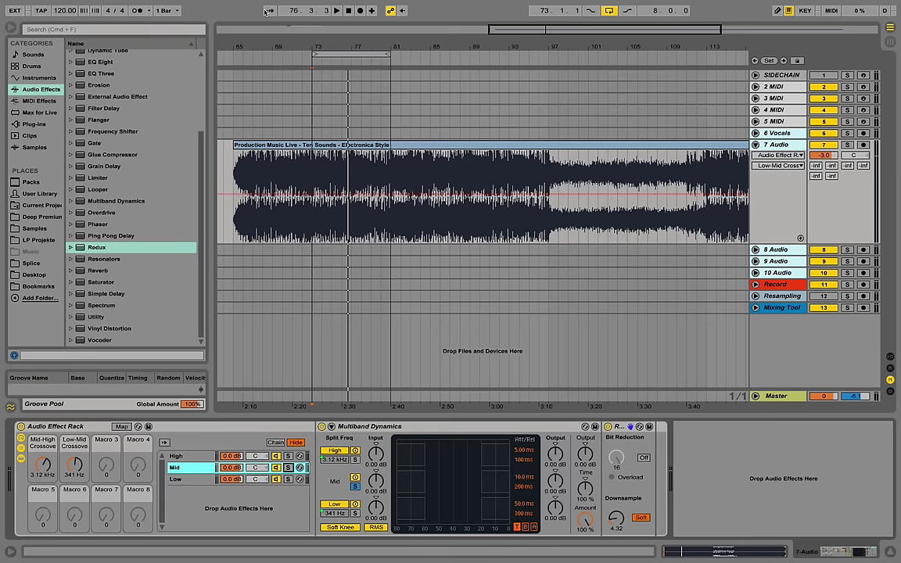
# Extend the SIDECHAIN track's clip to bar 85 to cover the loop, and browse the Deep Premium sample folder
pyautogui.scroll(3, 165, 207)
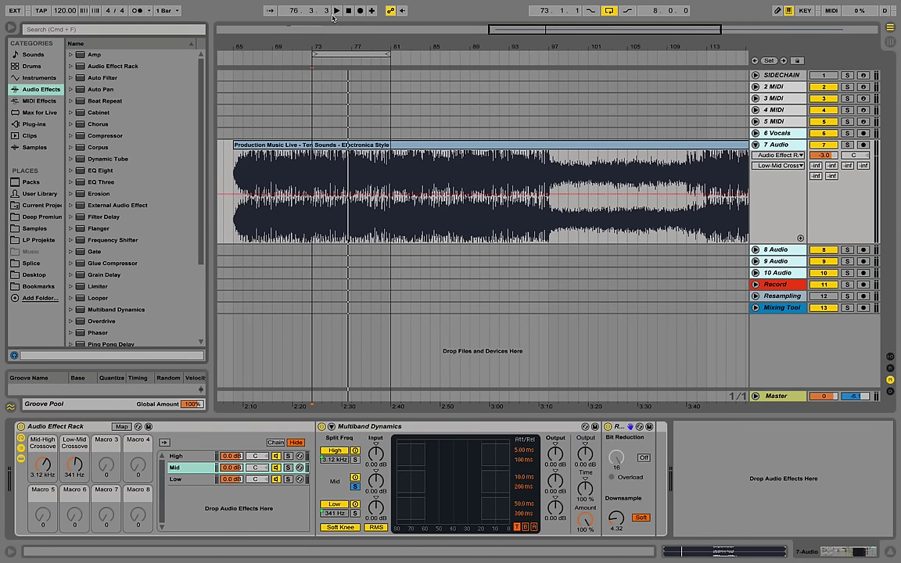
pyautogui.moveTo(335, 47); pyautogui.dragTo(464, 11)
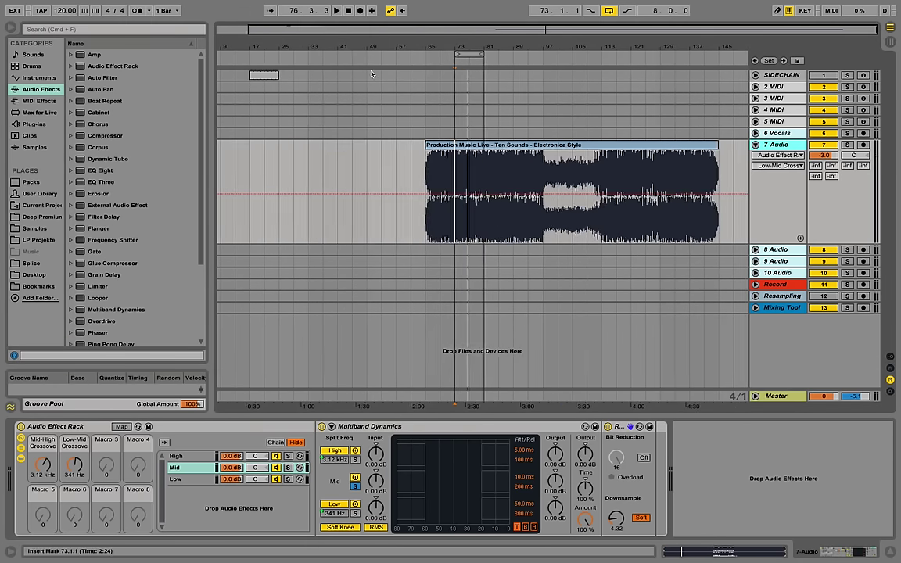
pyautogui.click(458, 75)
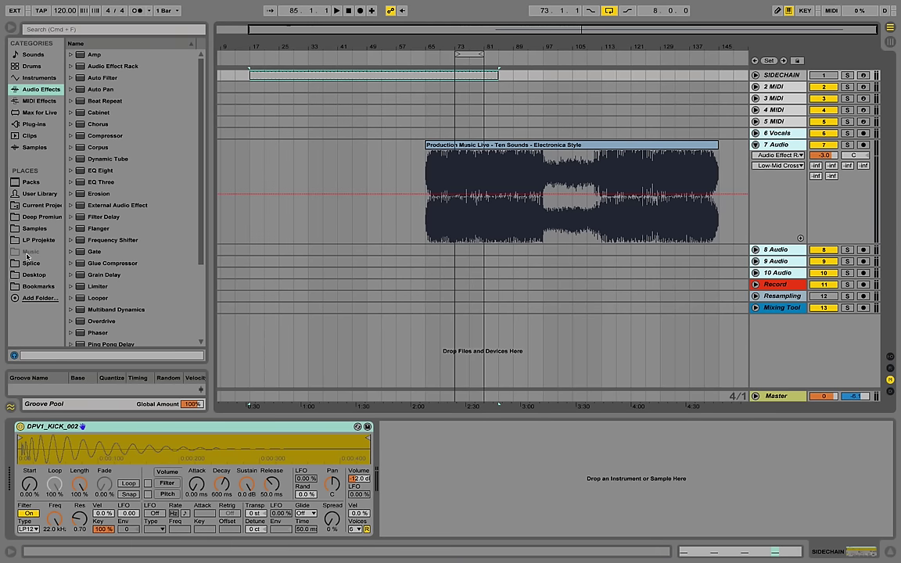
pyautogui.click(38, 216)
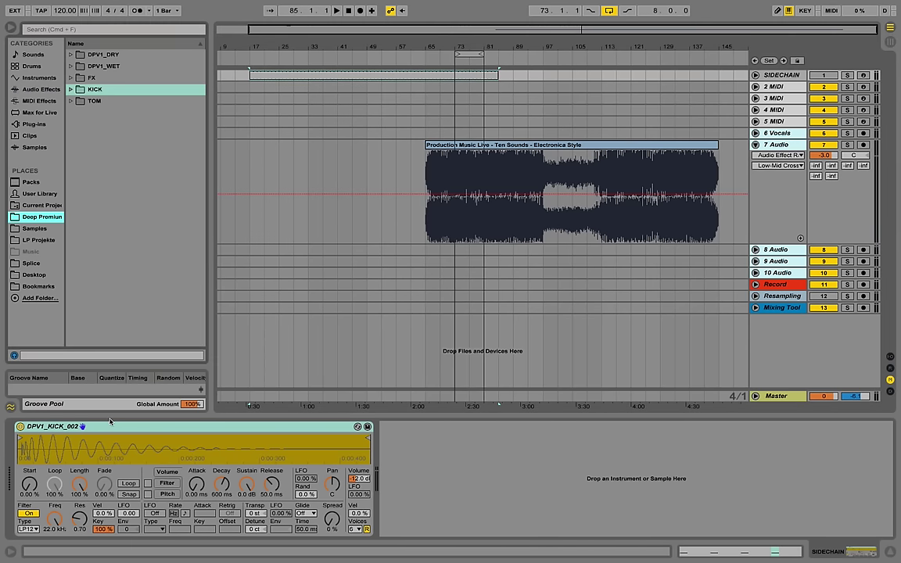
pyautogui.moveTo(479, 45); pyautogui.dragTo(445, 160)
# Add a Compressor after Redux in the Mid chain of the 7 Audio track
pyautogui.click(781, 144)
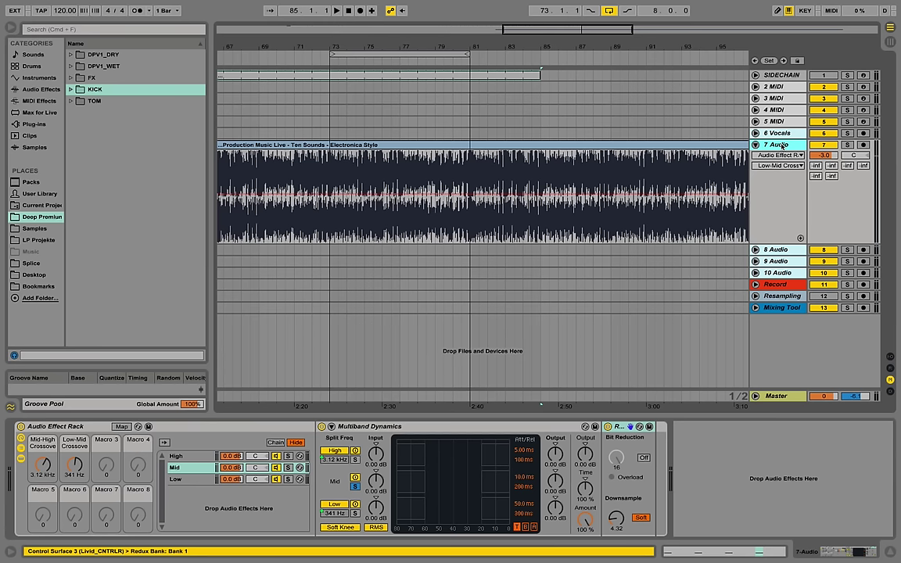
pyautogui.click(41, 90)
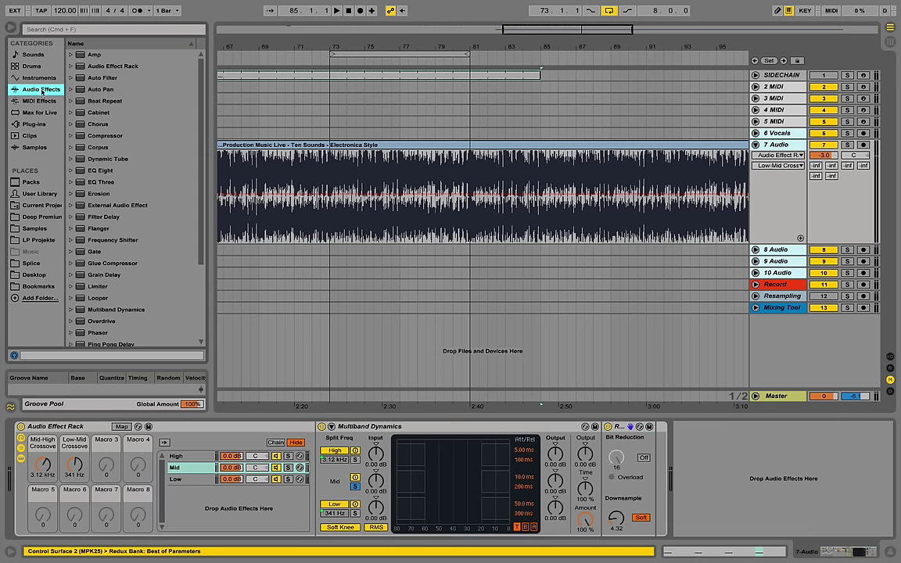
pyautogui.moveTo(95, 135); pyautogui.dragTo(652, 475)
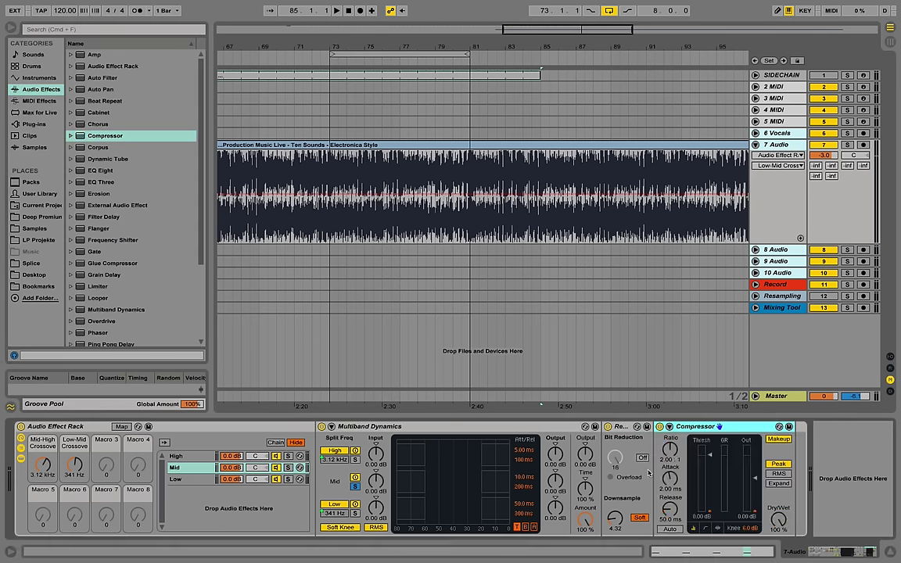
# Enable the Compressor's sidechain from the SIDECHAIN track, with the threshold at -36.5 dB and the ratio at 4.85:1
pyautogui.click(669, 427)
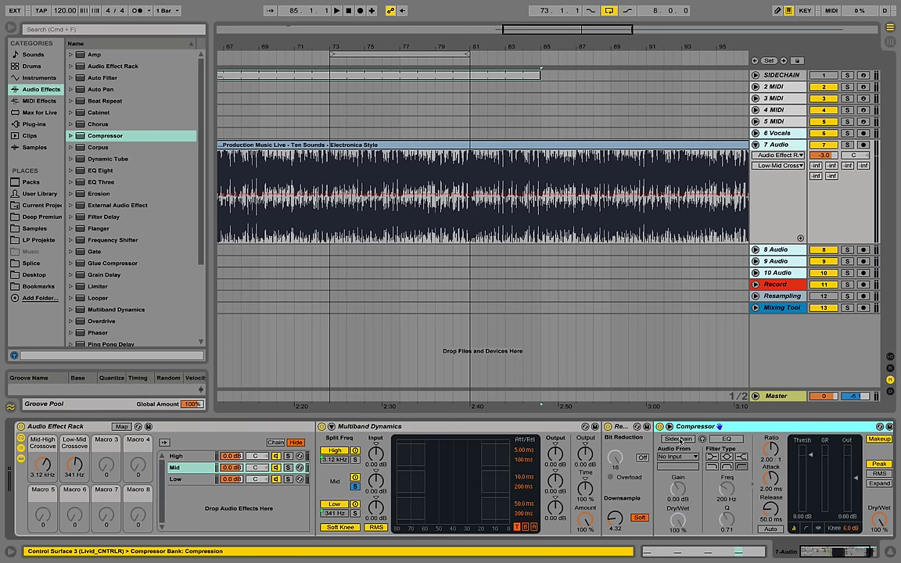
pyautogui.click(680, 439)
pyautogui.click(678, 456)
pyautogui.click(683, 263)
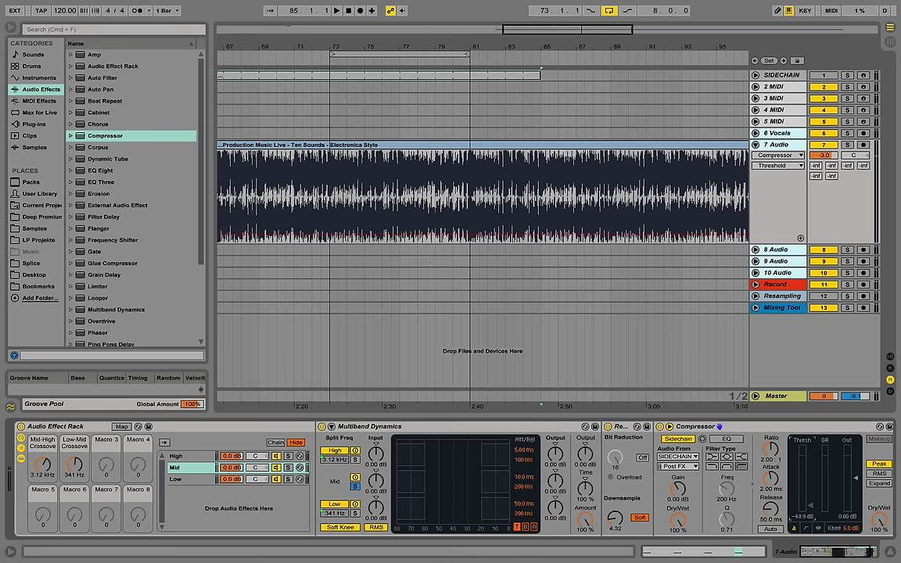
pyautogui.click(770, 453)
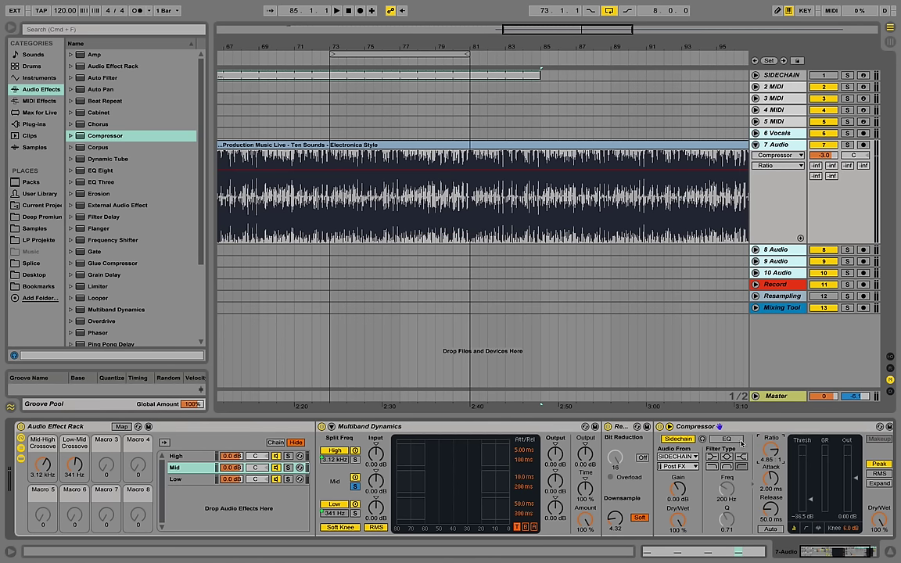
# Solo the Mid chain and restart playback from bar 73
pyautogui.click(287, 468)
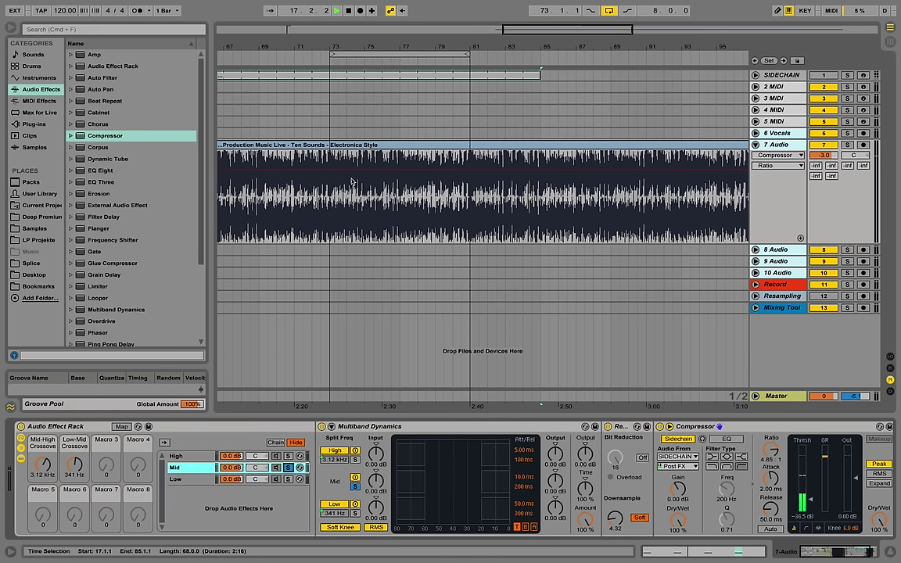
pyautogui.click(332, 220)
pyautogui.press('space')
pyautogui.press('space')
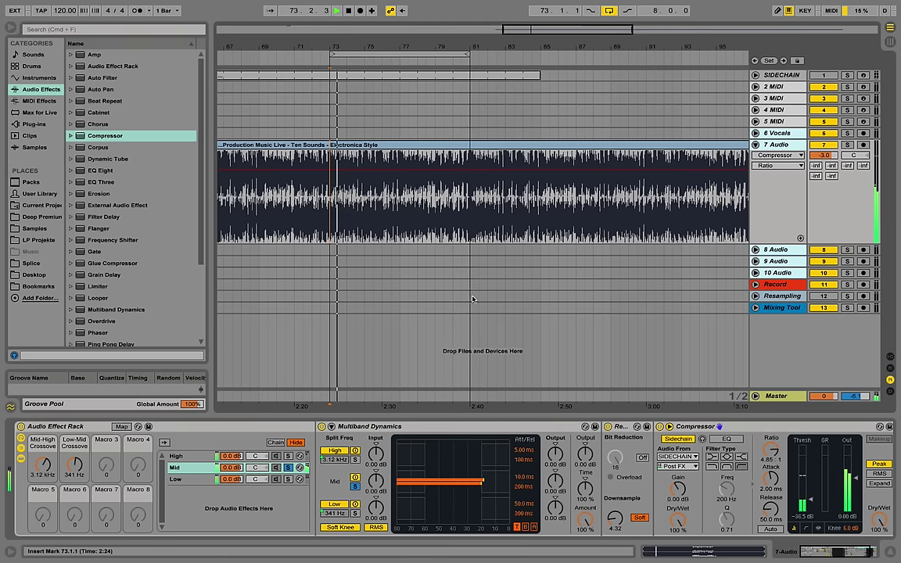
# Set the Compressor's threshold to -57.9 dB and its ratio to 6.63:1 while listening, and stop playback
pyautogui.moveTo(811, 502); pyautogui.dragTo(810, 512)
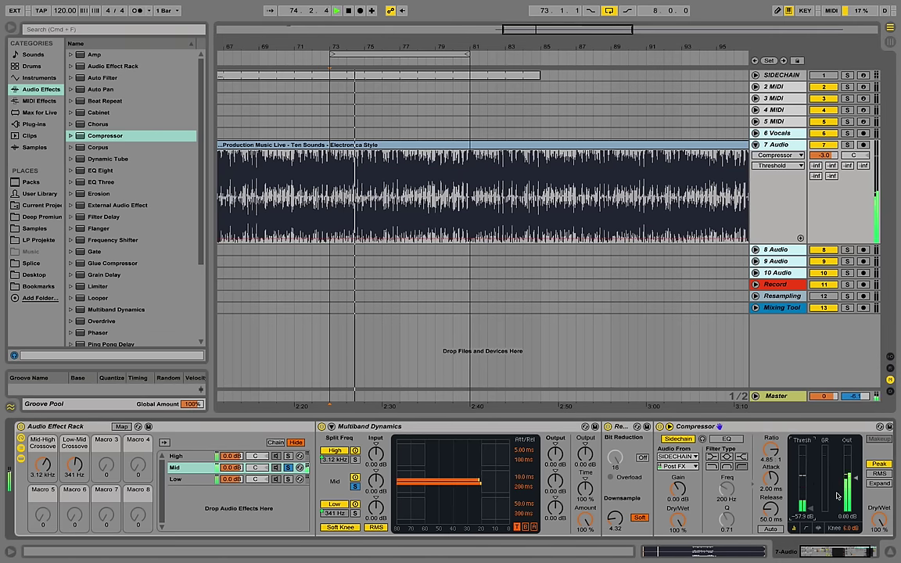
pyautogui.moveTo(782, 461); pyautogui.dragTo(782, 450)
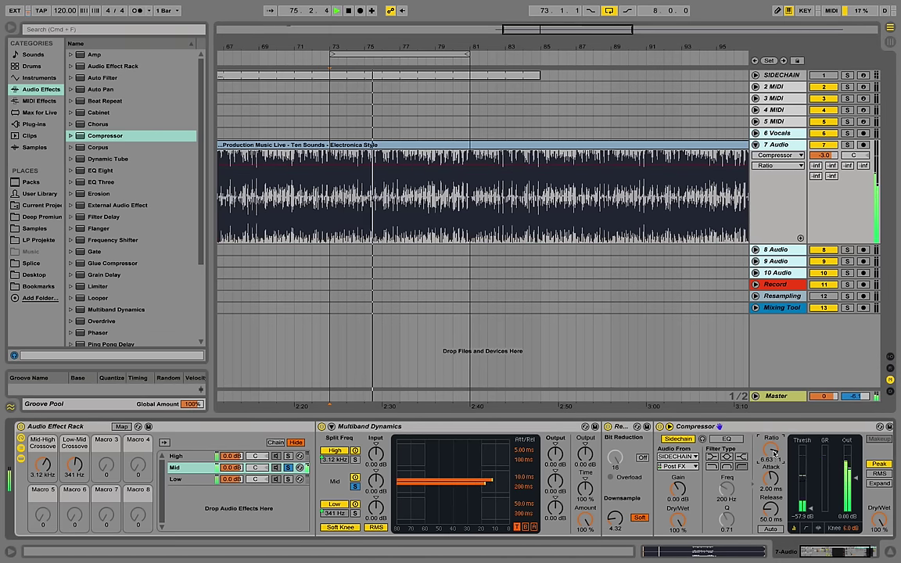
pyautogui.press('space')
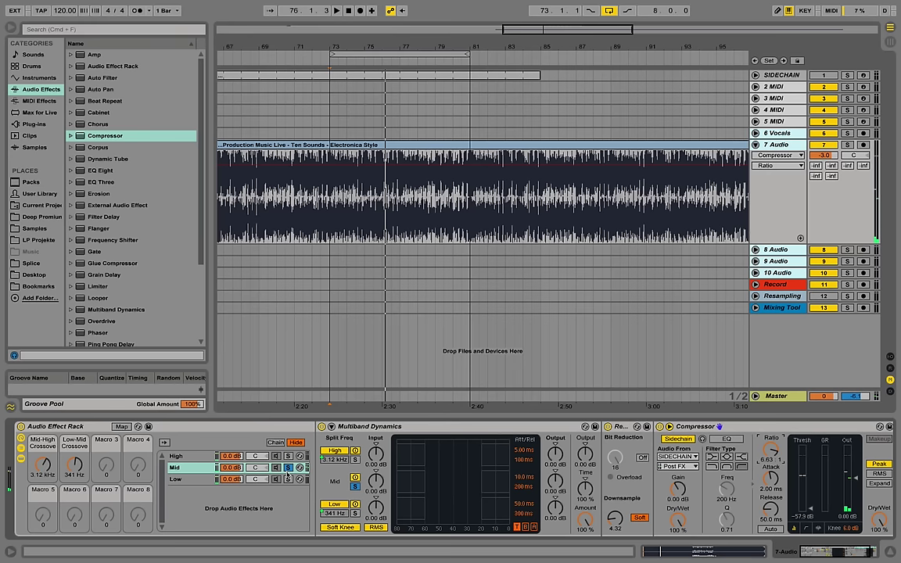
# Unsolo the Mid chain and play all three bands together while checking the High and Mid chains' devices
pyautogui.press('space')
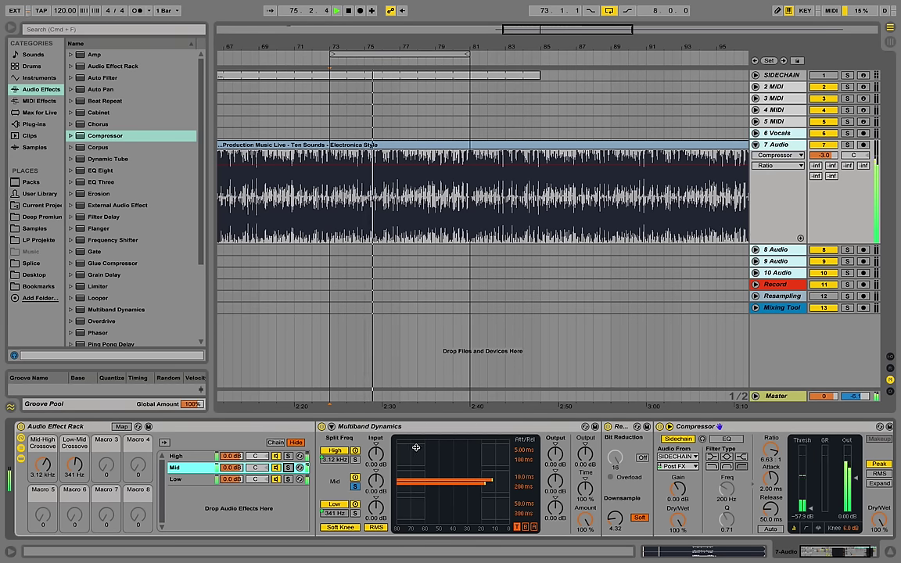
pyautogui.click(188, 459)
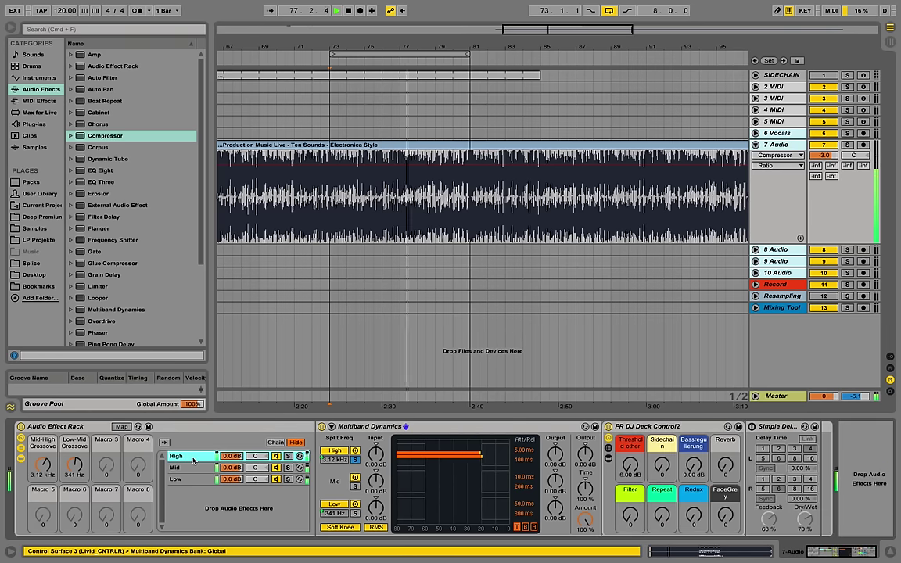
pyautogui.click(195, 467)
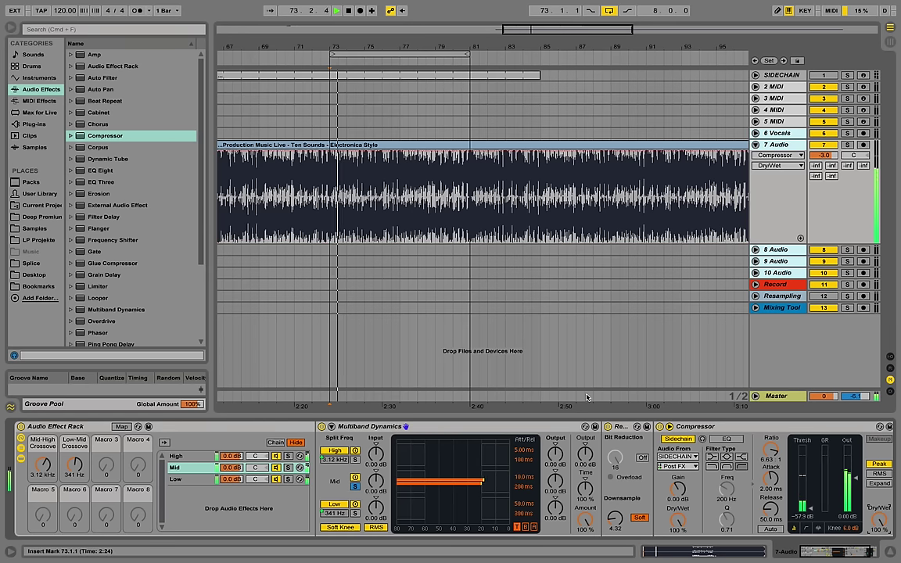
# Stop playback and move Redux and the sidechained Compressor from the Mid chain to the High chain, directly after Multiband Dynamics
pyautogui.click(627, 430)
pyautogui.click(691, 429)
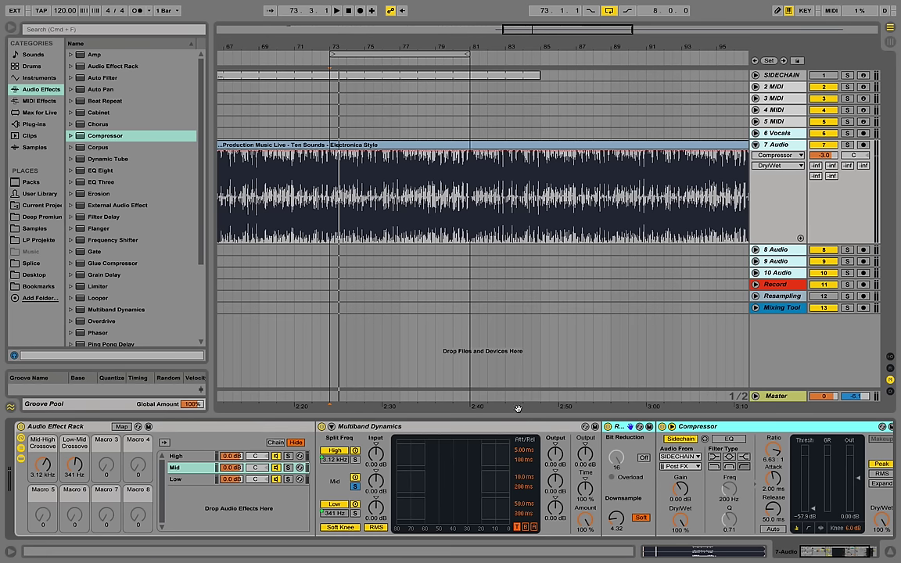
pyautogui.click(198, 458)
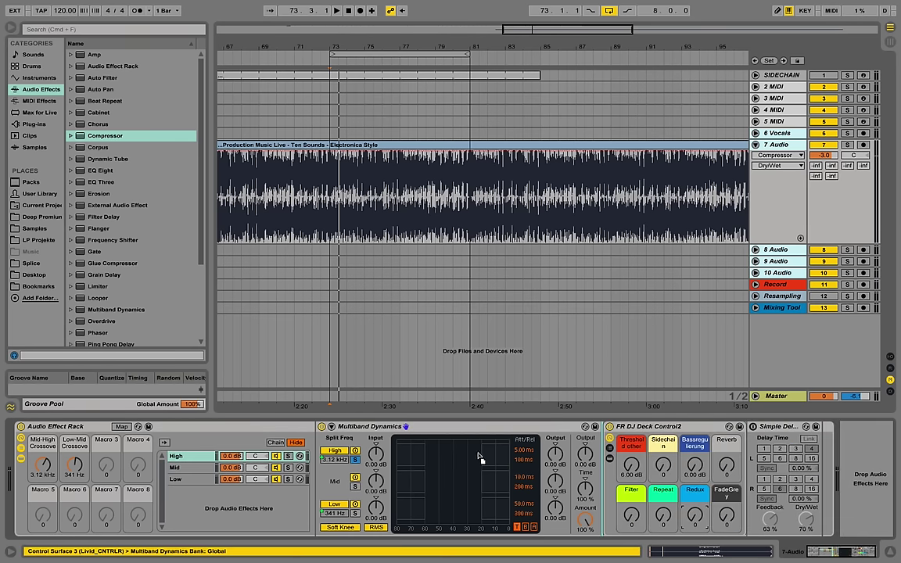
pyautogui.moveTo(654, 443); pyautogui.dragTo(633, 439)
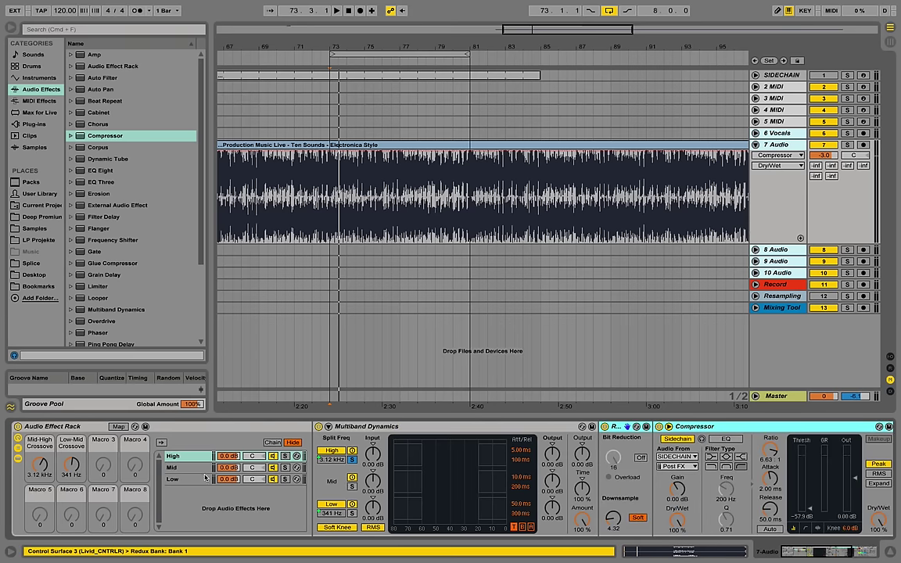
# Deactivate the FR DJ Deck Control2 rack in the High chain
pyautogui.click(818, 553)
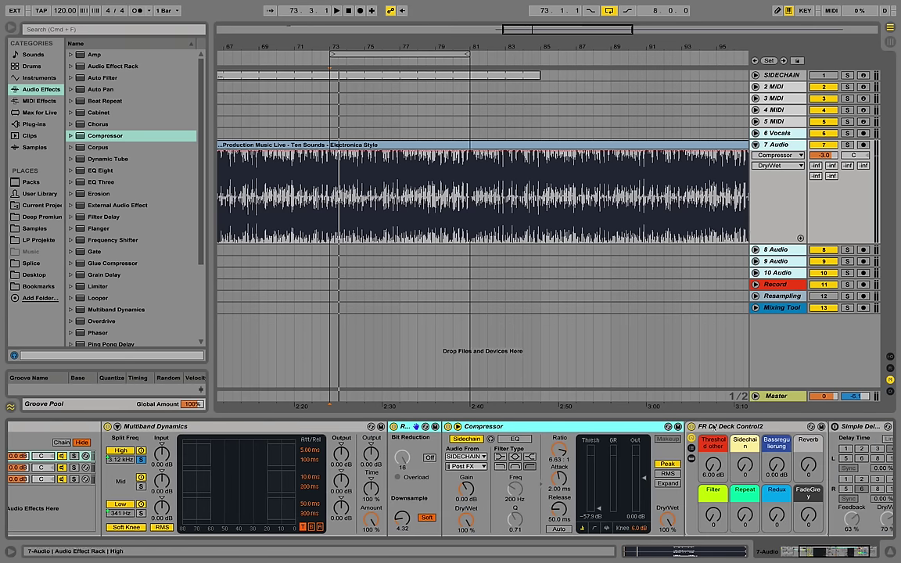
pyautogui.click(693, 428)
pyautogui.moveTo(854, 558); pyautogui.dragTo(803, 555)
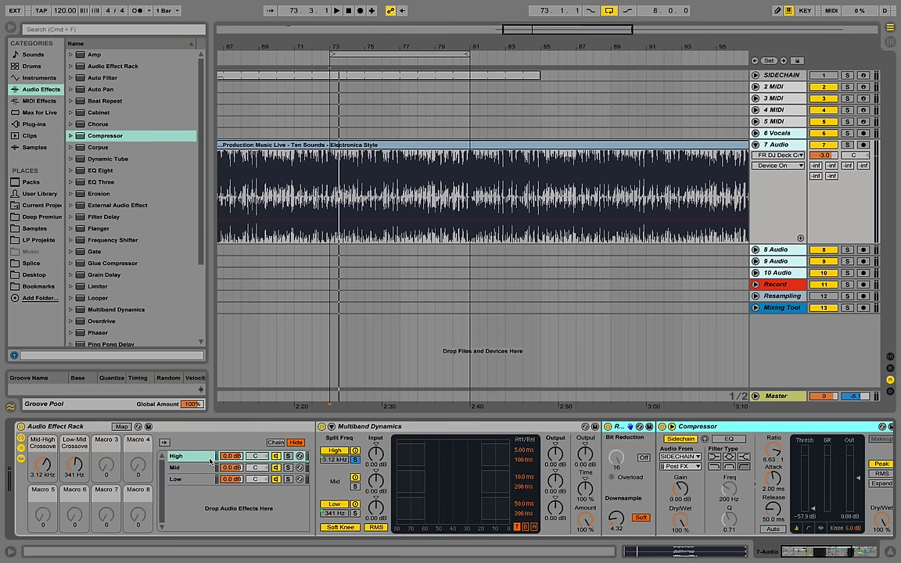
# During playback, set Redux's downsample to 1.00, deactivate Redux and the Compressor in the High chain, and stop playback
pyautogui.press('space')
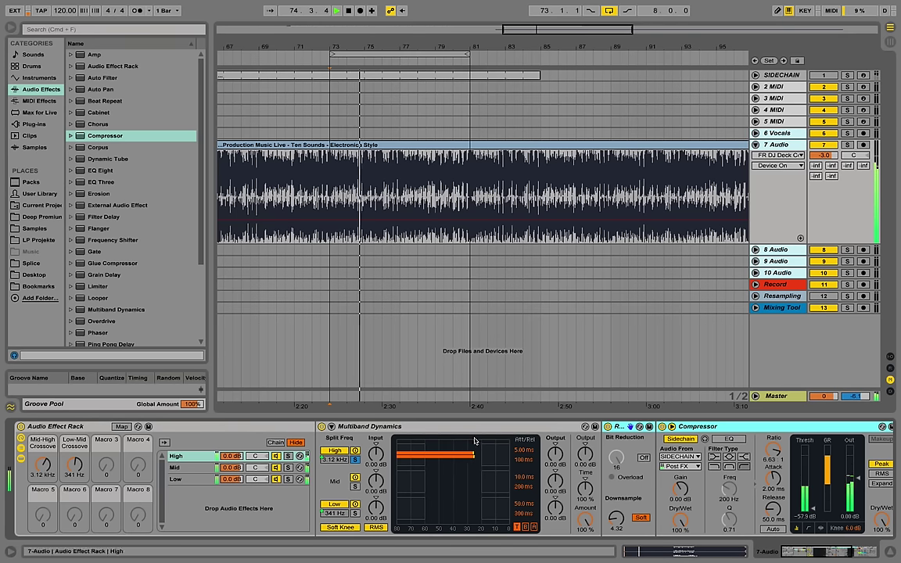
pyautogui.moveTo(616, 518); pyautogui.dragTo(616, 547)
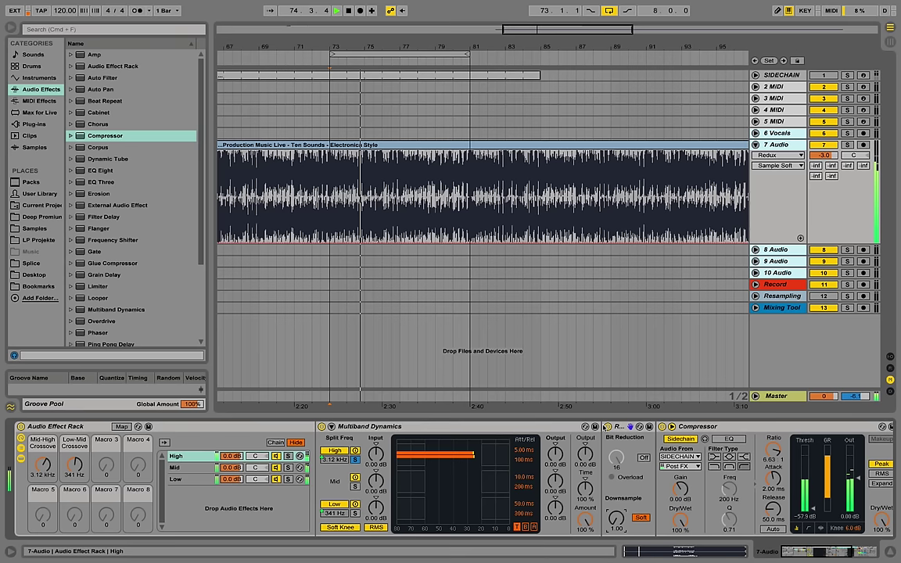
pyautogui.click(662, 426)
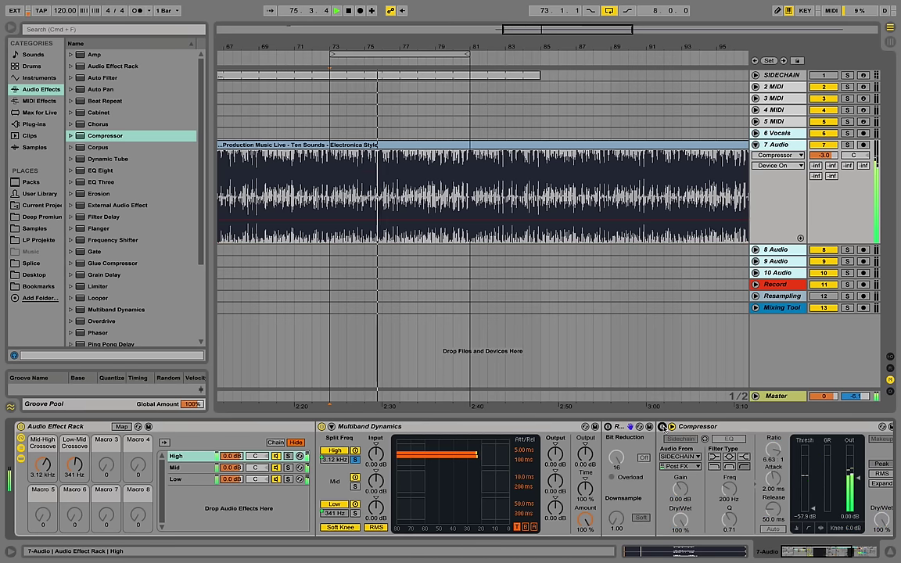
pyautogui.hscroll(2, 828, 505)
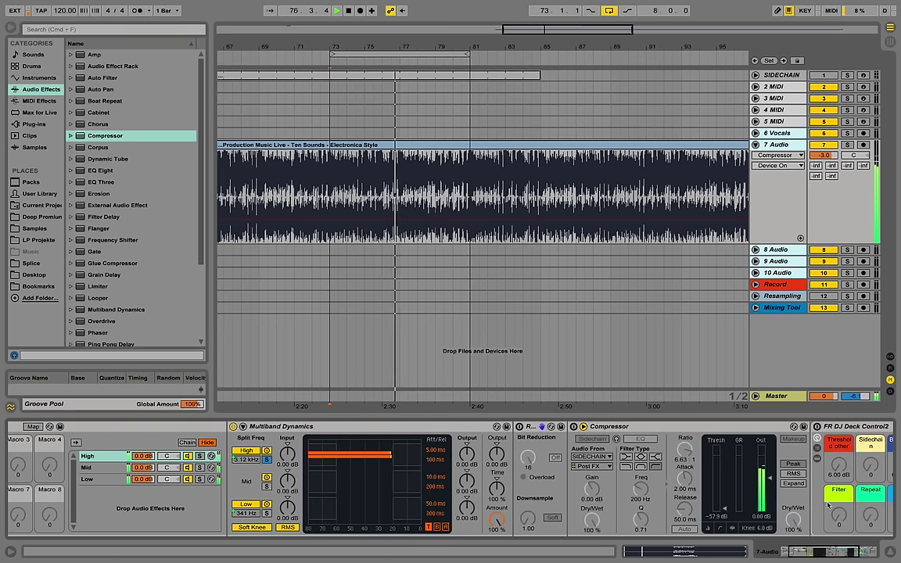
pyautogui.press('space')
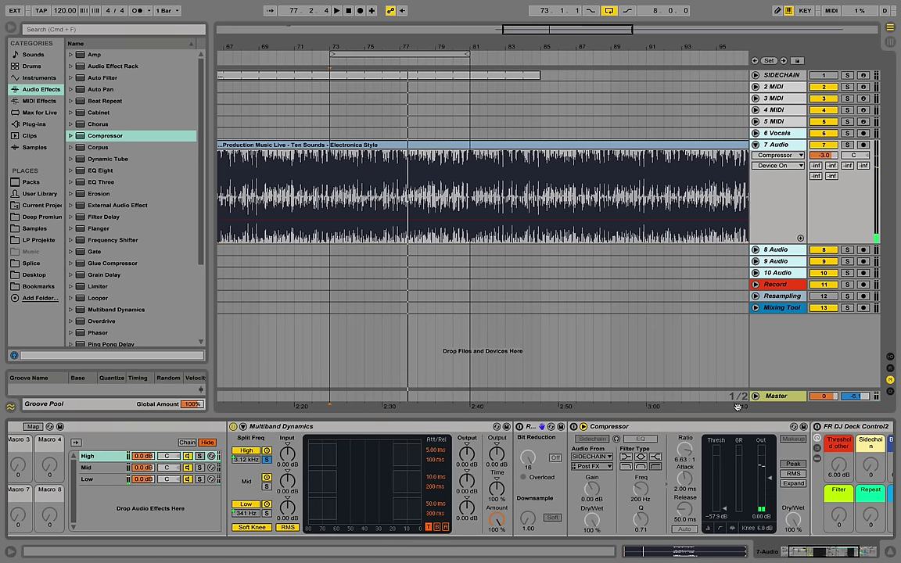
pyautogui.click(785, 558)
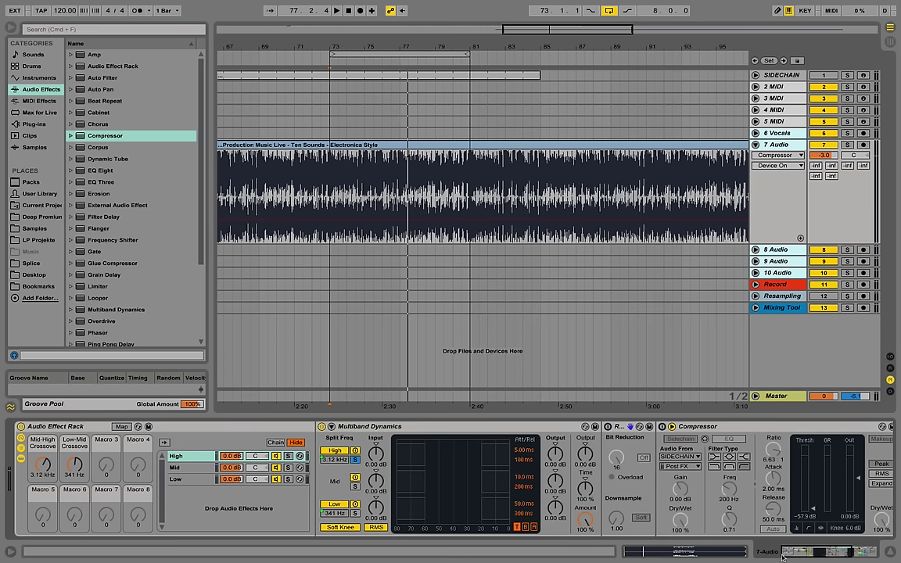